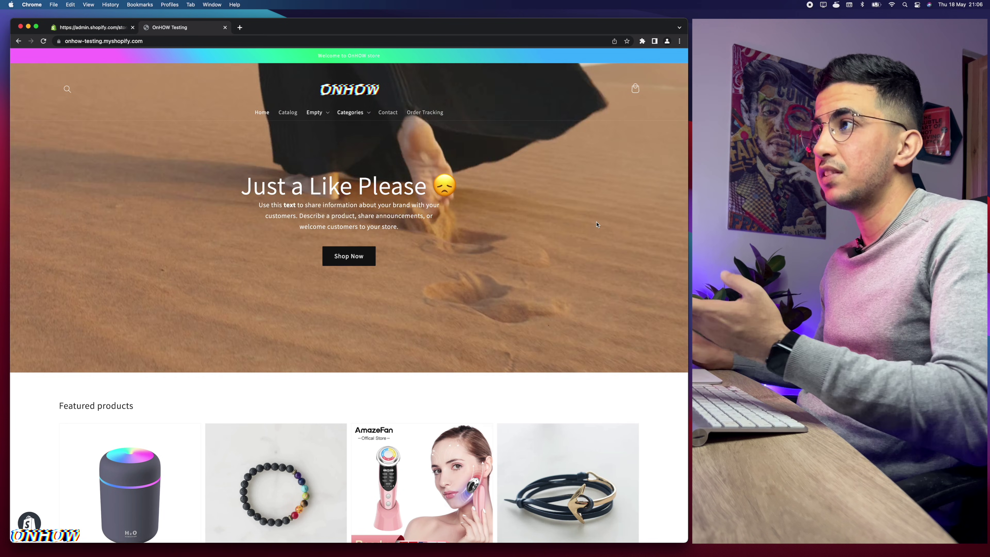
Go back to the Shopify admin and open Online Store > Themes.
{"action": "scroll", "coordinate": [599, 225], "scroll_direction": "down", "scroll_amount": 3}
{"action": "scroll", "coordinate": [598, 224], "scroll_direction": "down", "scroll_amount": 15}
{"action": "scroll", "coordinate": [598, 224], "scroll_direction": "up", "scroll_amount": 20}
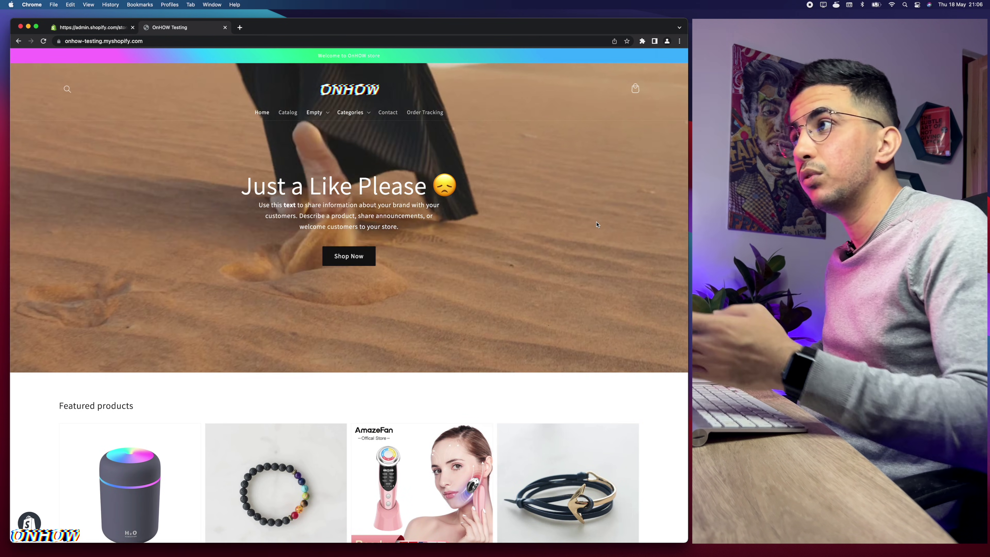
{"action": "scroll", "coordinate": [598, 225], "scroll_direction": "down", "scroll_amount": 15}
{"action": "scroll", "coordinate": [598, 224], "scroll_direction": "up", "scroll_amount": 10}
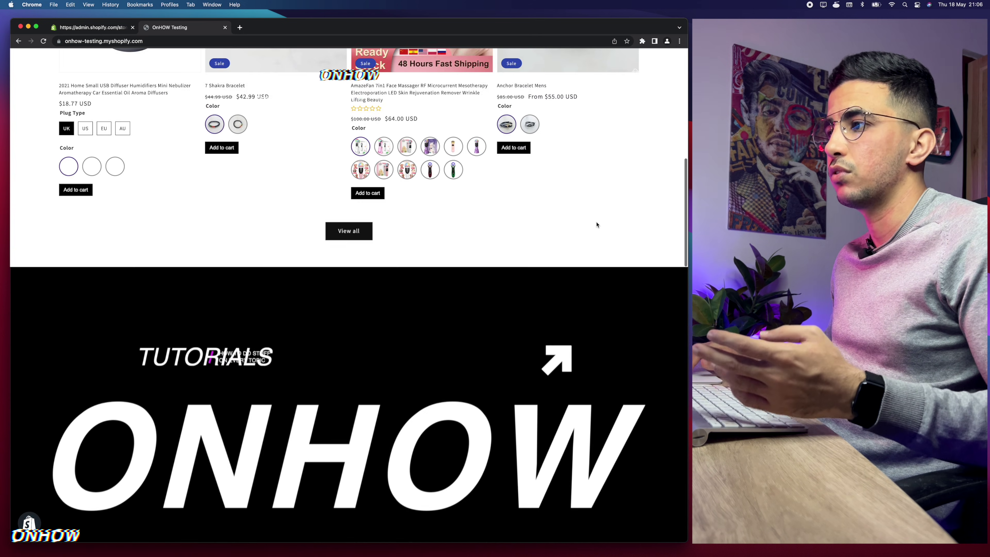
{"action": "scroll", "coordinate": [598, 224], "scroll_direction": "down", "scroll_amount": 3}
{"action": "scroll", "coordinate": [598, 224], "scroll_direction": "up", "scroll_amount": 15}
{"action": "scroll", "coordinate": [507, 211], "scroll_direction": "down", "scroll_amount": 1}
{"action": "scroll", "coordinate": [429, 195], "scroll_direction": "up", "scroll_amount": 1}
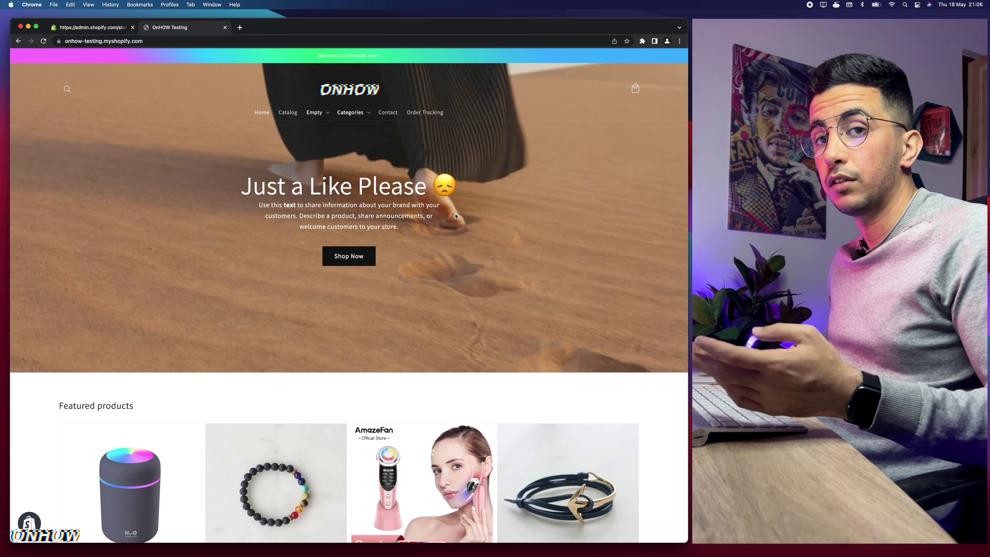
{"action": "scroll", "coordinate": [506, 82], "scroll_direction": "up", "scroll_amount": 5}
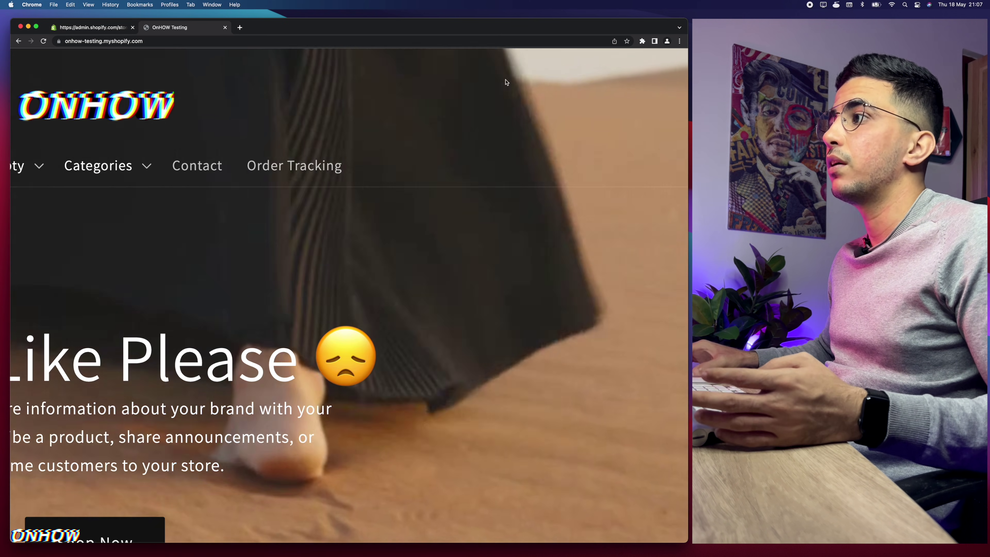
{"action": "scroll", "coordinate": [517, 181], "scroll_direction": "down", "scroll_amount": 5}
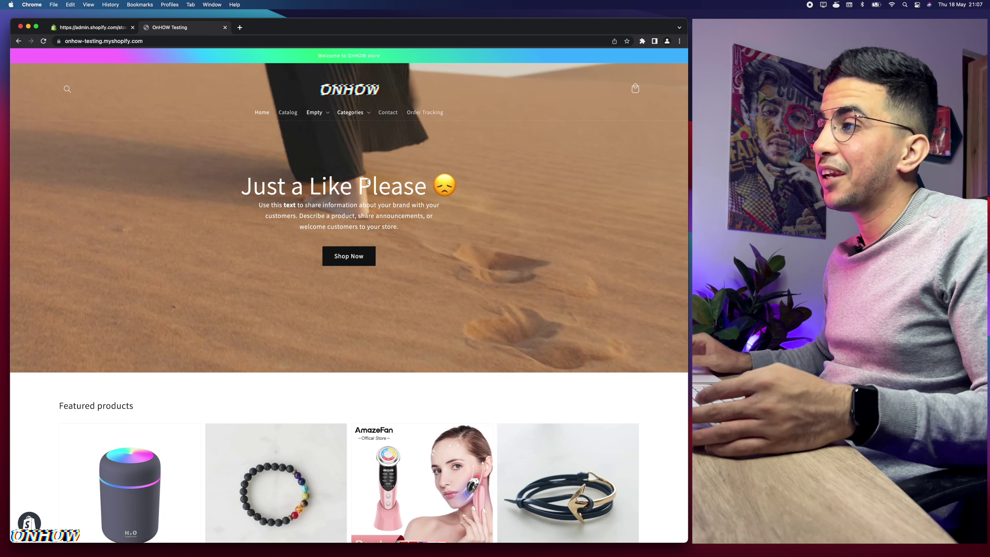
{"action": "scroll", "coordinate": [459, 189], "scroll_direction": "up", "scroll_amount": 5}
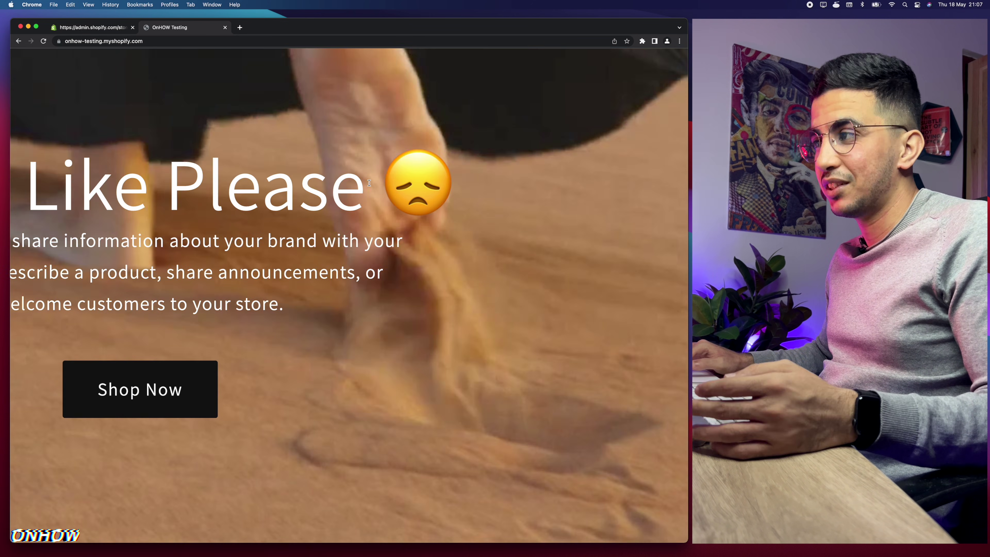
{"action": "scroll", "coordinate": [370, 182], "scroll_direction": "down", "scroll_amount": 5}
{"action": "scroll", "coordinate": [370, 182], "scroll_direction": "down", "scroll_amount": 1}
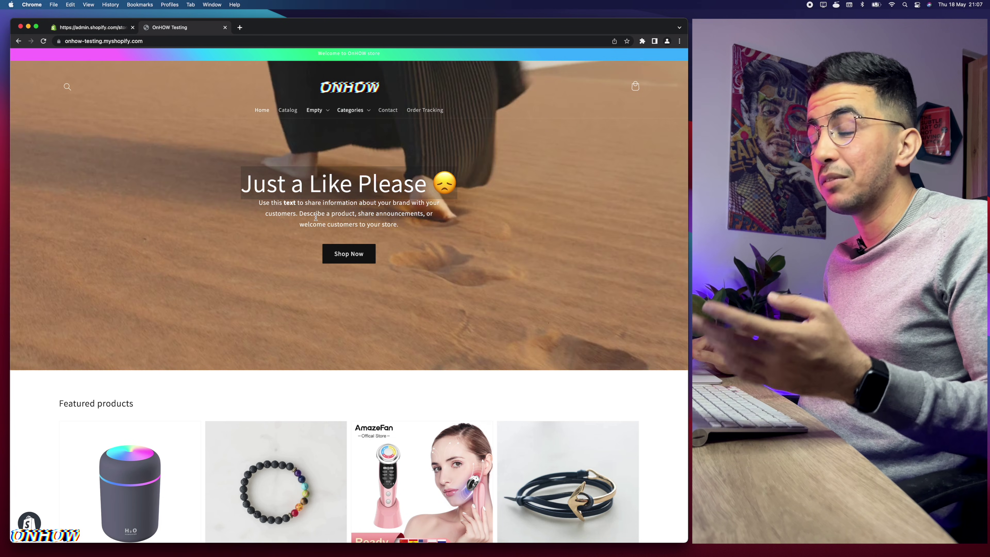
{"action": "scroll", "coordinate": [315, 217], "scroll_direction": "down", "scroll_amount": 5}
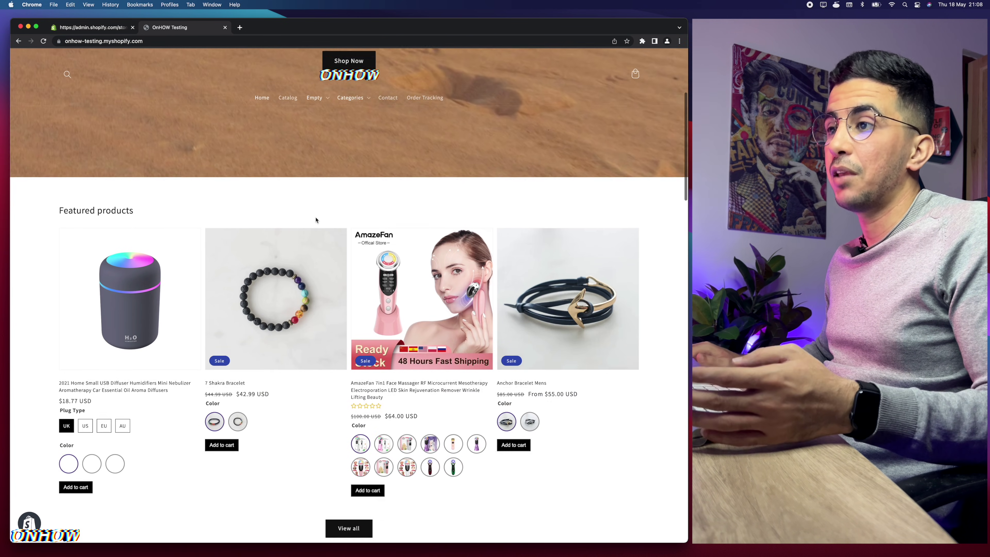
{"action": "scroll", "coordinate": [94, 207], "scroll_direction": "up", "scroll_amount": 5}
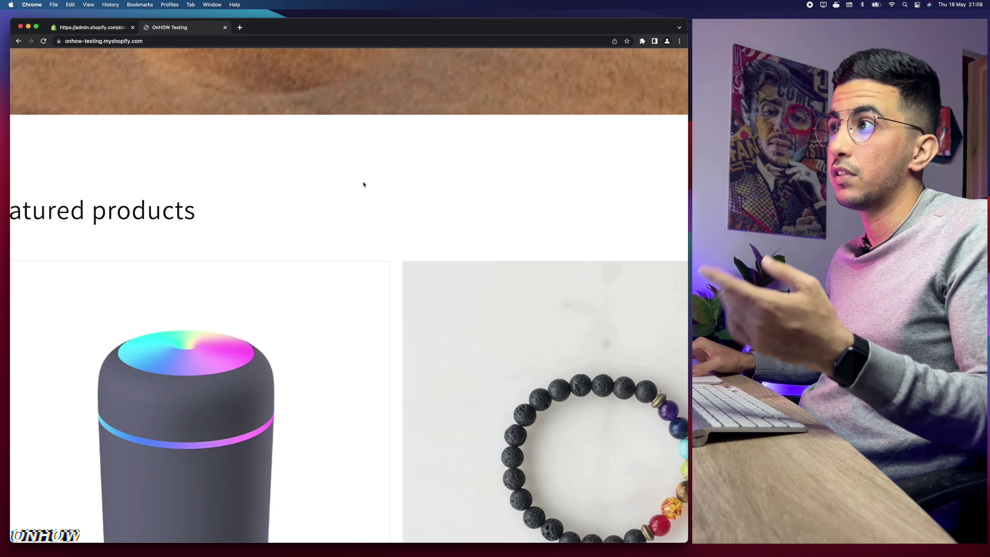
{"action": "scroll", "coordinate": [363, 185], "scroll_direction": "down", "scroll_amount": 5}
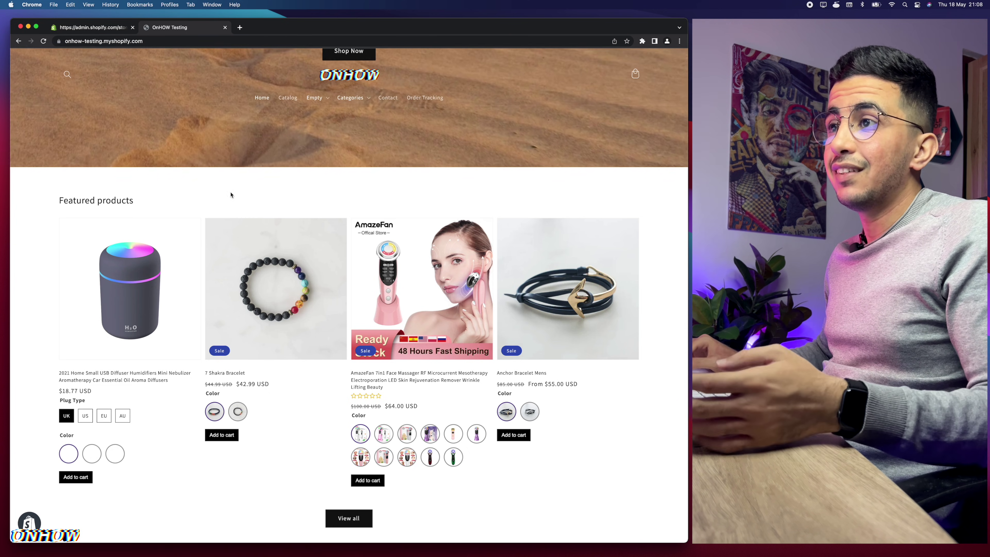
{"action": "scroll", "coordinate": [192, 190], "scroll_direction": "up", "scroll_amount": 5}
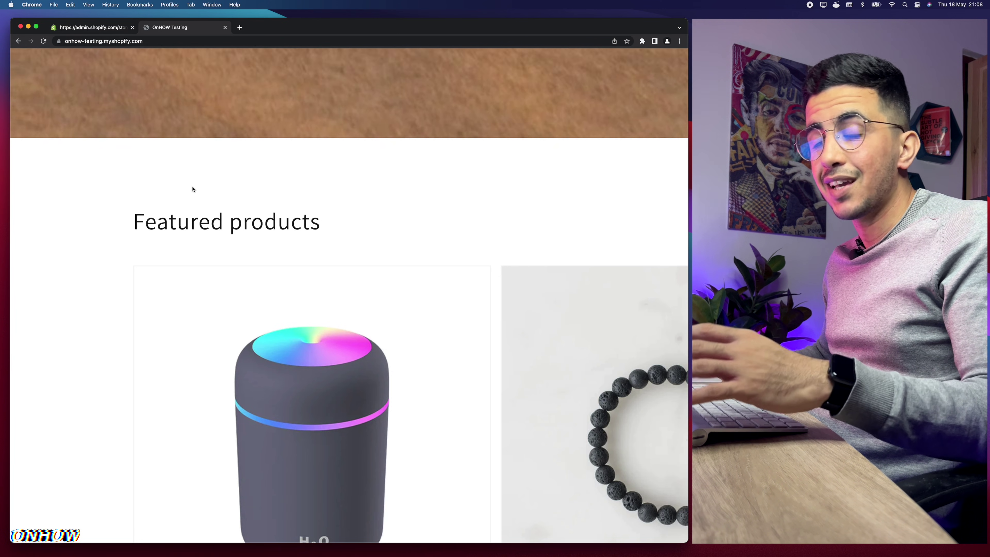
{"action": "scroll", "coordinate": [192, 190], "scroll_direction": "down", "scroll_amount": 5}
{"action": "scroll", "coordinate": [192, 190], "scroll_direction": "down", "scroll_amount": 20}
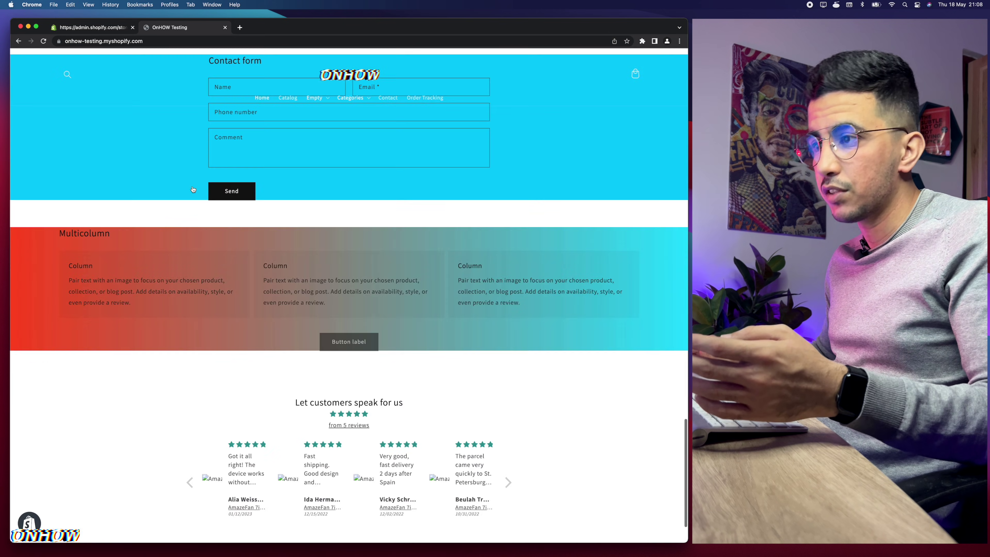
{"action": "scroll", "coordinate": [192, 189], "scroll_direction": "up", "scroll_amount": 20}
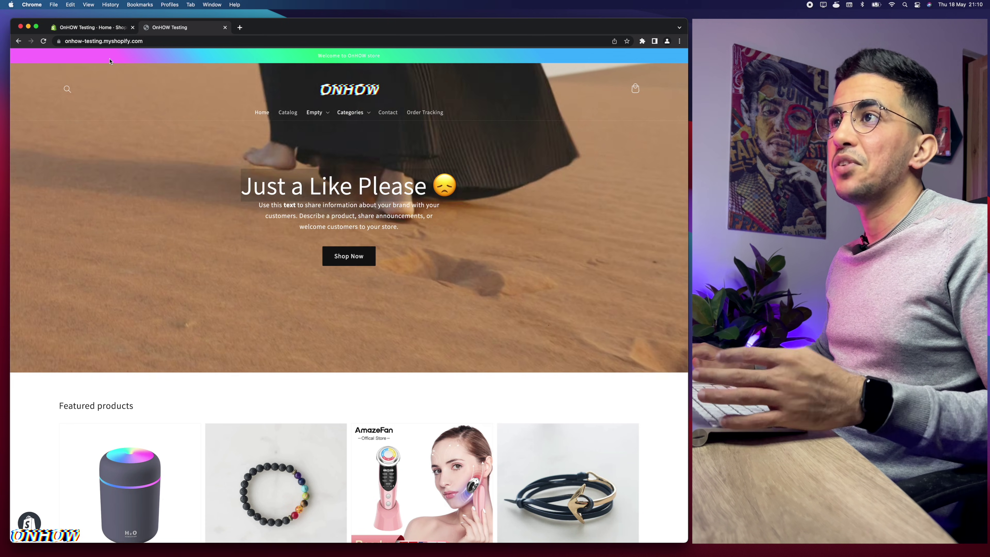
{"action": "left_click", "coordinate": [95, 30]}
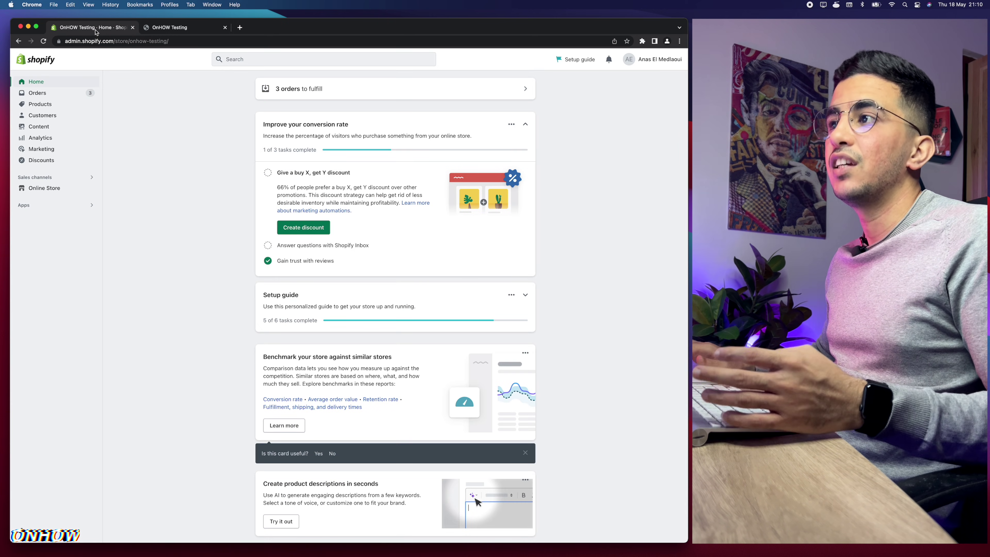
{"action": "left_click", "coordinate": [46, 189]}
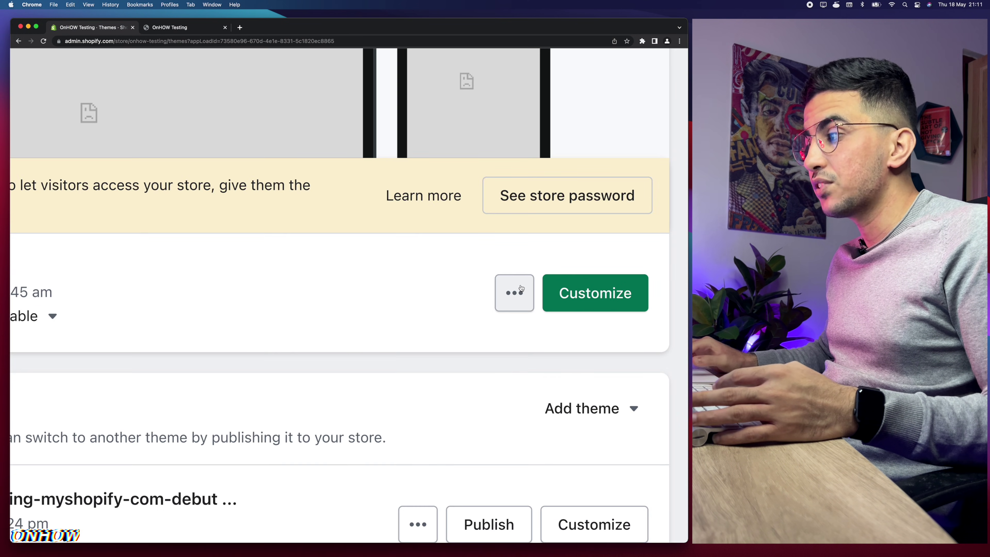
Open the Dawn theme's code editor with the Assets folder expanded.
{"action": "left_click", "coordinate": [519, 288]}
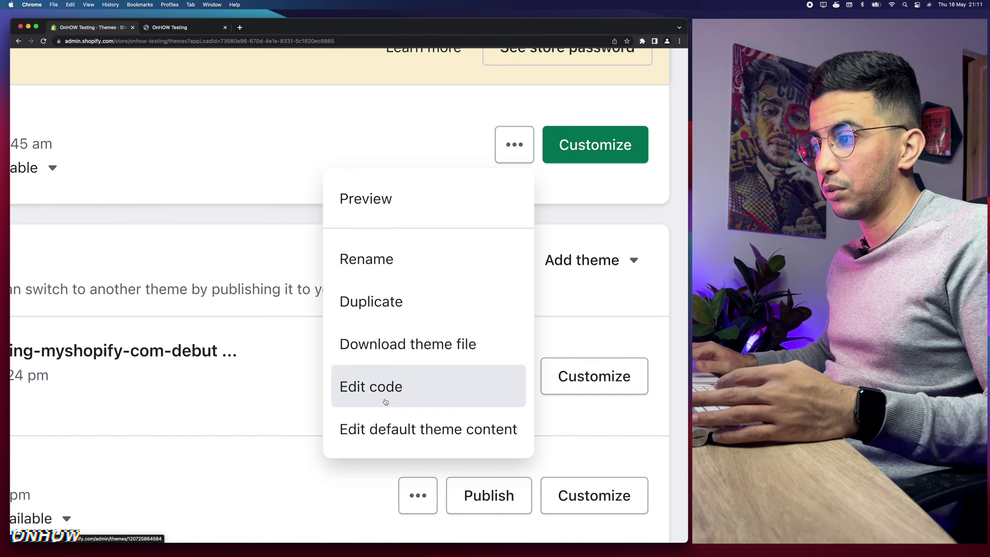
{"action": "left_click", "coordinate": [355, 388]}
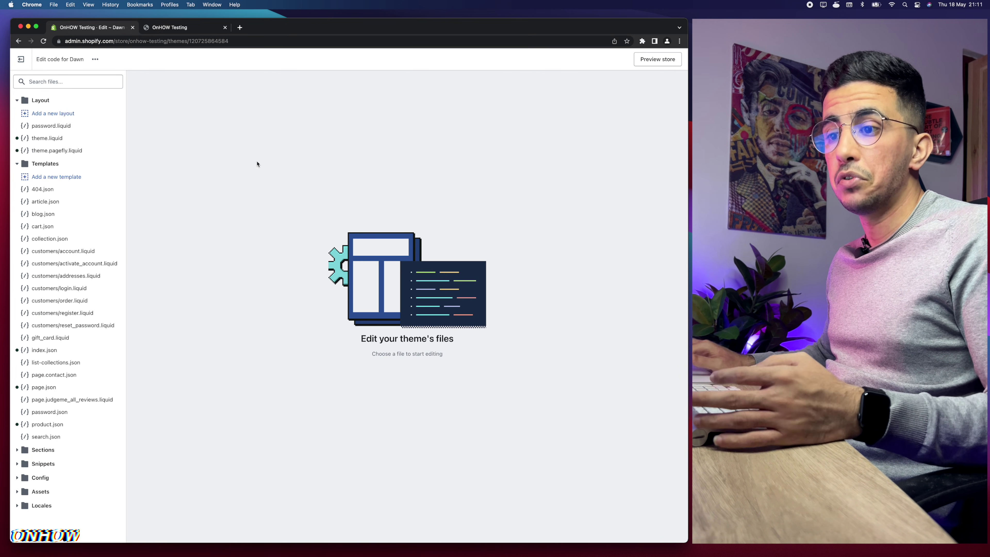
{"action": "left_click", "coordinate": [37, 493]}
{"action": "scroll", "coordinate": [58, 390], "scroll_direction": "down", "scroll_amount": 4}
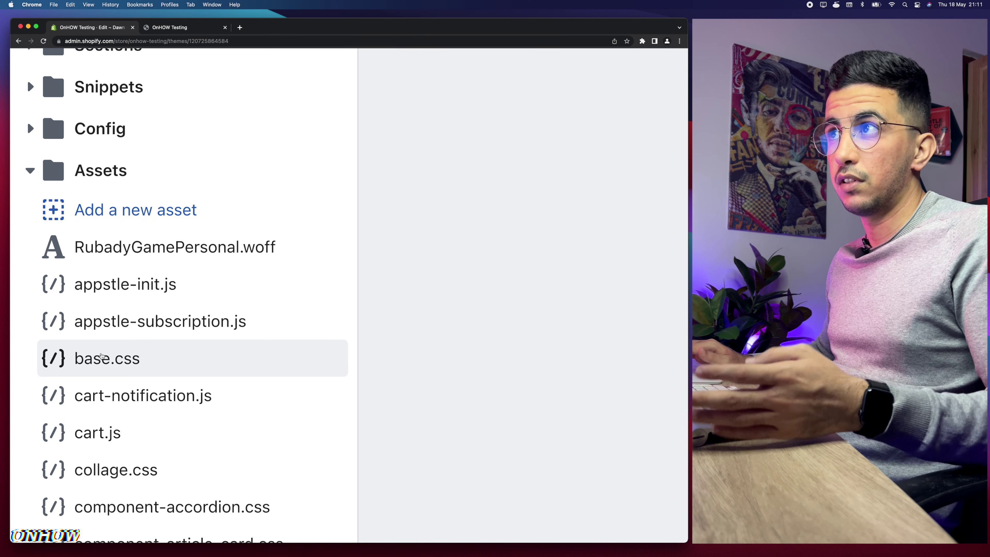
Open base.css in the code editor and scroll to the end of the file.
{"action": "left_click", "coordinate": [100, 355]}
{"action": "key", "text": "super+minus"}
{"action": "key", "text": "super+minus"}
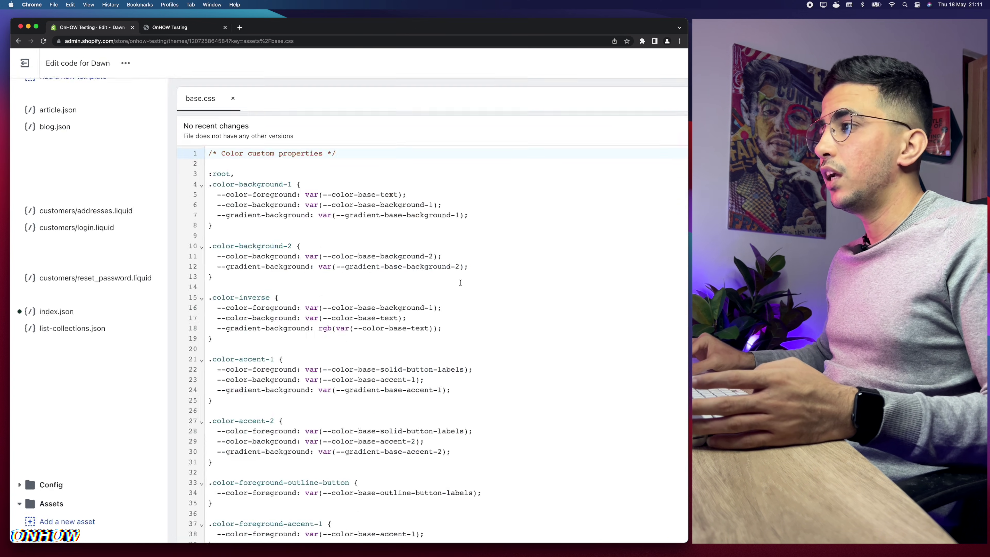
{"action": "left_click", "coordinate": [475, 183]}
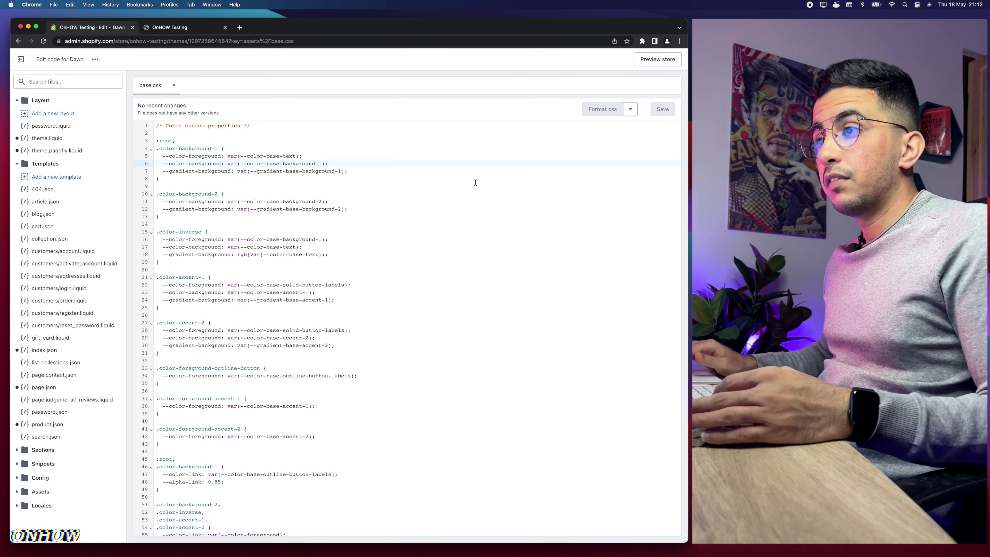
{"action": "scroll", "coordinate": [475, 182], "scroll_direction": "down", "scroll_amount": 20}
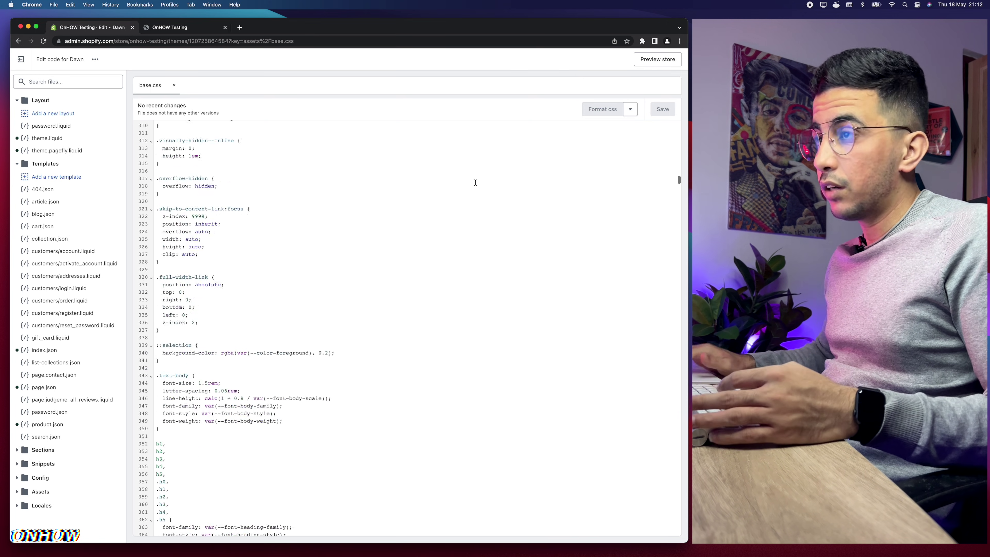
{"action": "left_click_drag", "start_coordinate": [678, 190], "coordinate": [670, 556]}
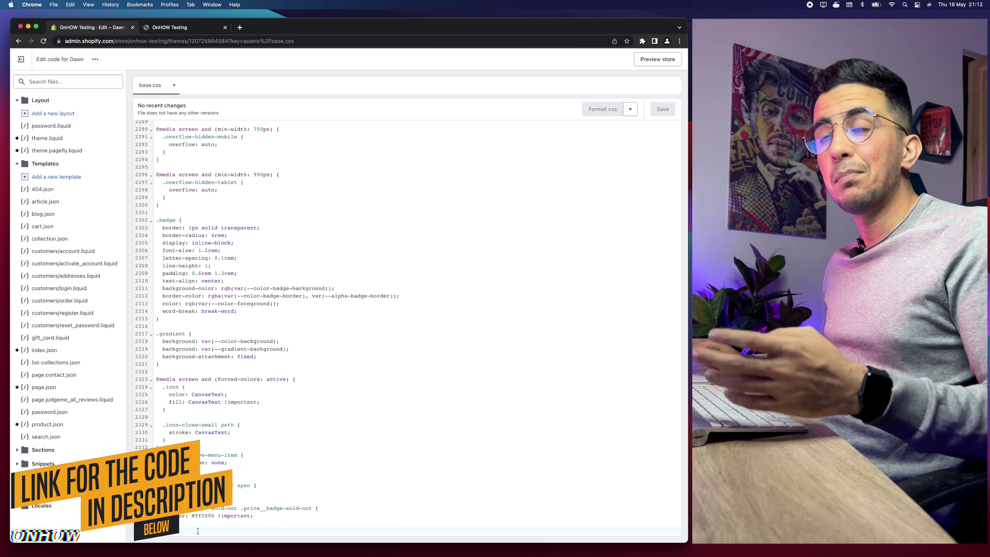
Load the Pastebin animated background snippet in a new browser tab.
{"action": "left_click", "coordinate": [240, 27]}
{"action": "type", "text": "pastebin.com/B5HeRKT4"}
{"action": "key", "text": "Return"}
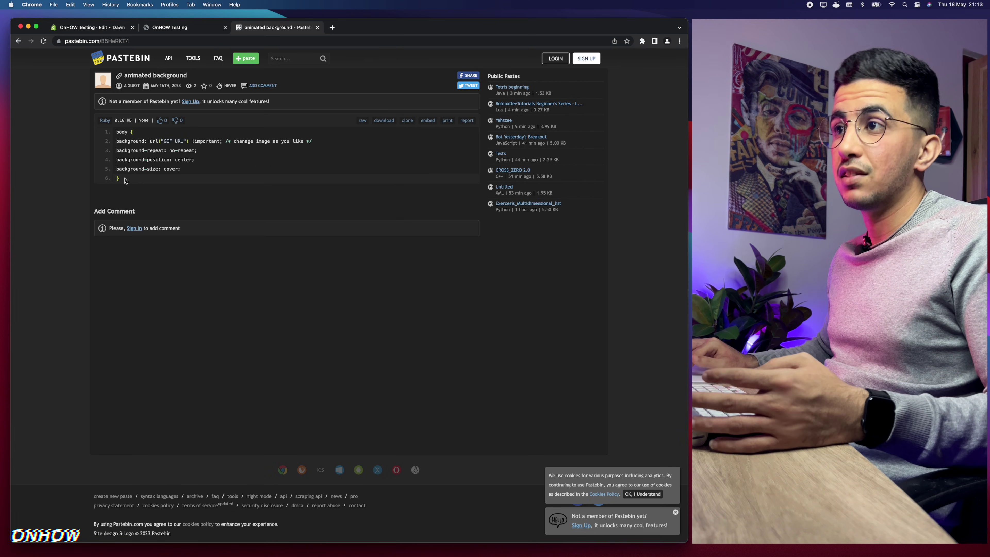
Copy the six-line body background CSS from Pastebin and return to the base.css editor.
{"action": "left_click_drag", "start_coordinate": [126, 180], "coordinate": [108, 132]}
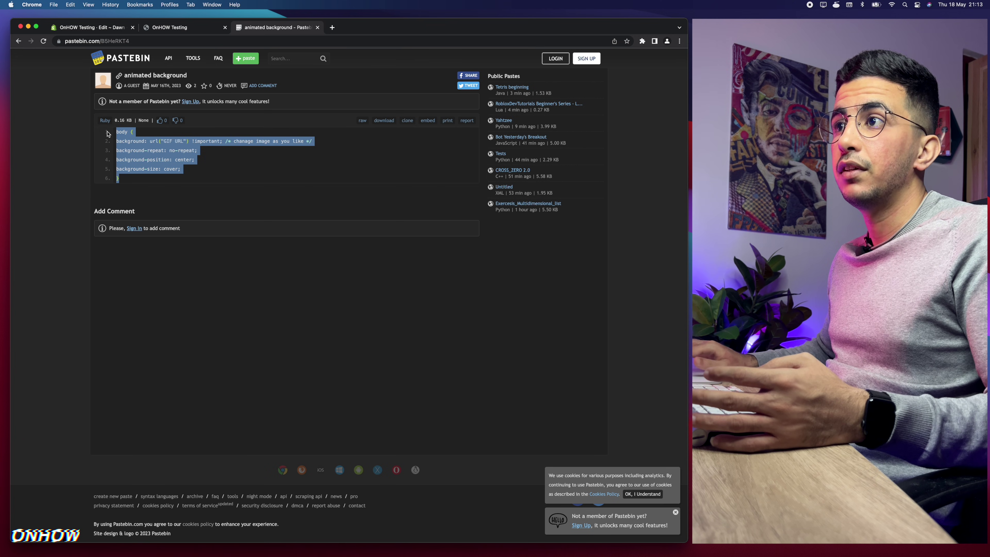
{"action": "right_click", "coordinate": [147, 143]}
{"action": "left_click", "coordinate": [149, 160]}
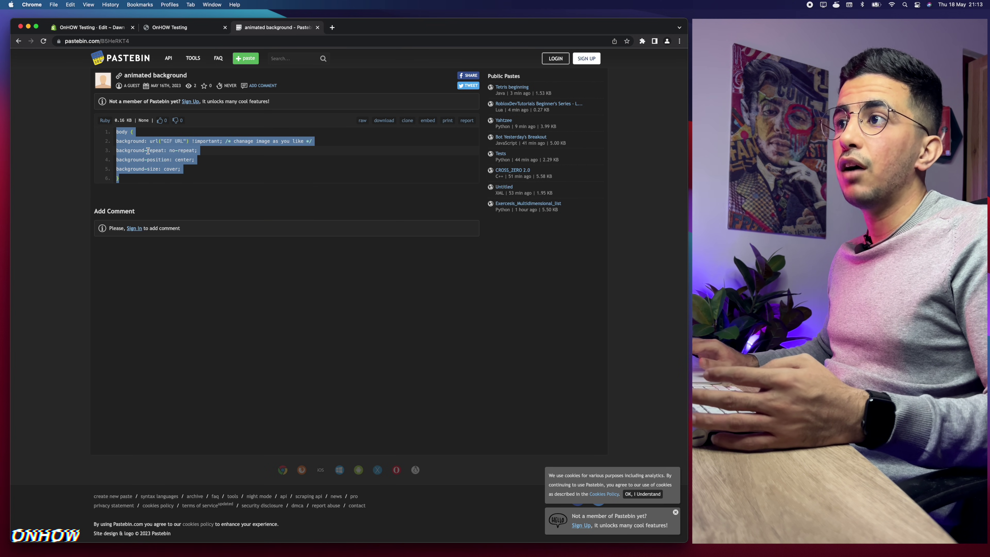
{"action": "right_click", "coordinate": [148, 150]}
{"action": "left_click", "coordinate": [162, 165]}
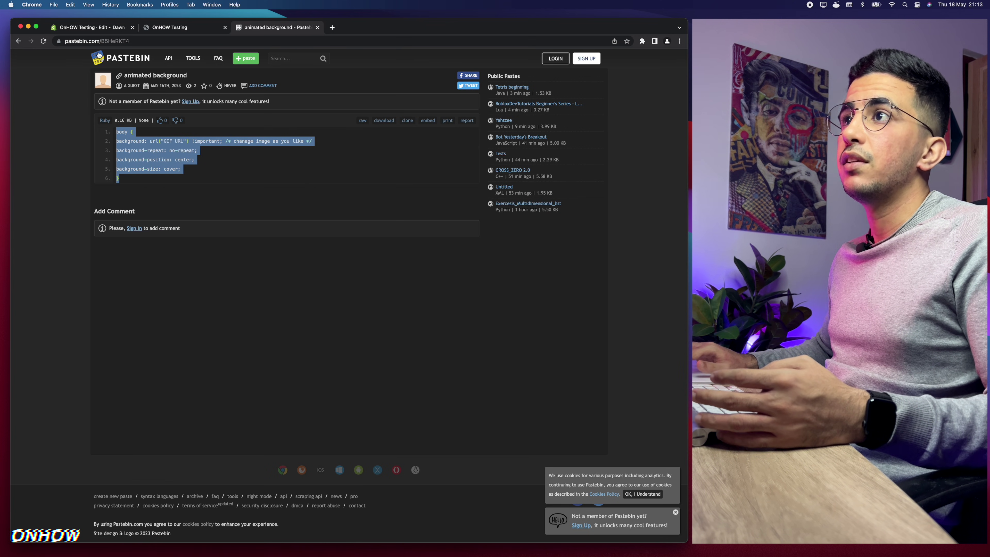
{"action": "left_click", "coordinate": [104, 28]}
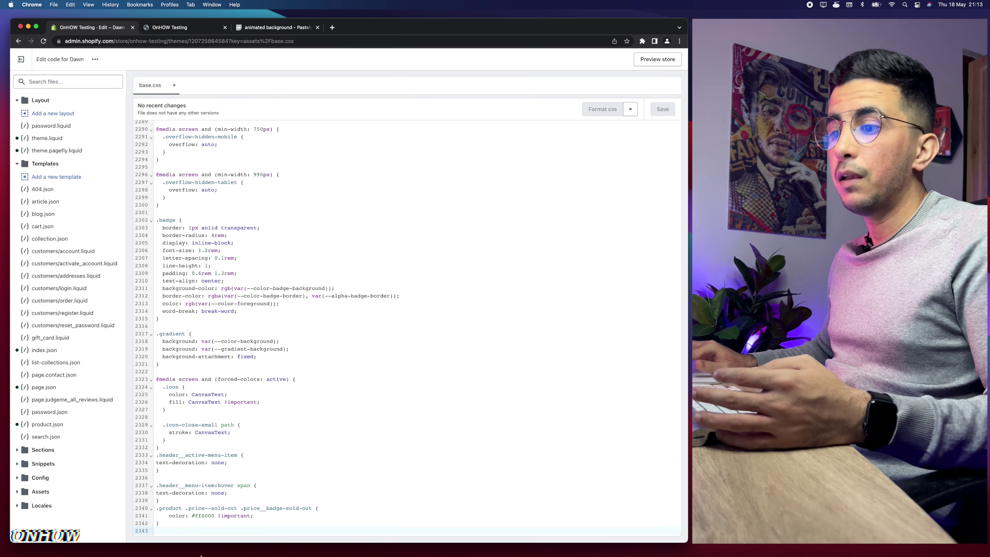
Paste the body background rule on empty line 2343 of base.css and save.
{"action": "left_click", "coordinate": [172, 531]}
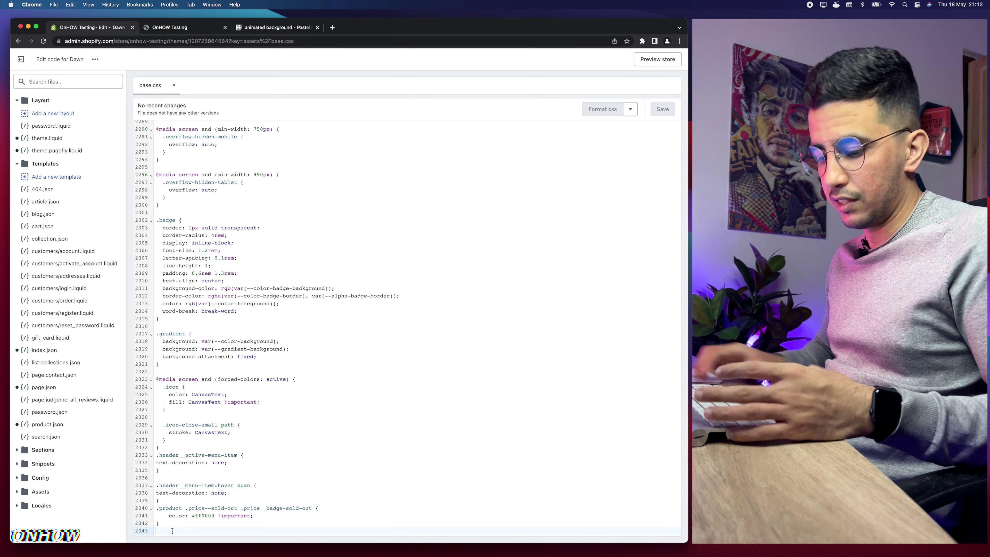
{"action": "key", "text": "super+v"}
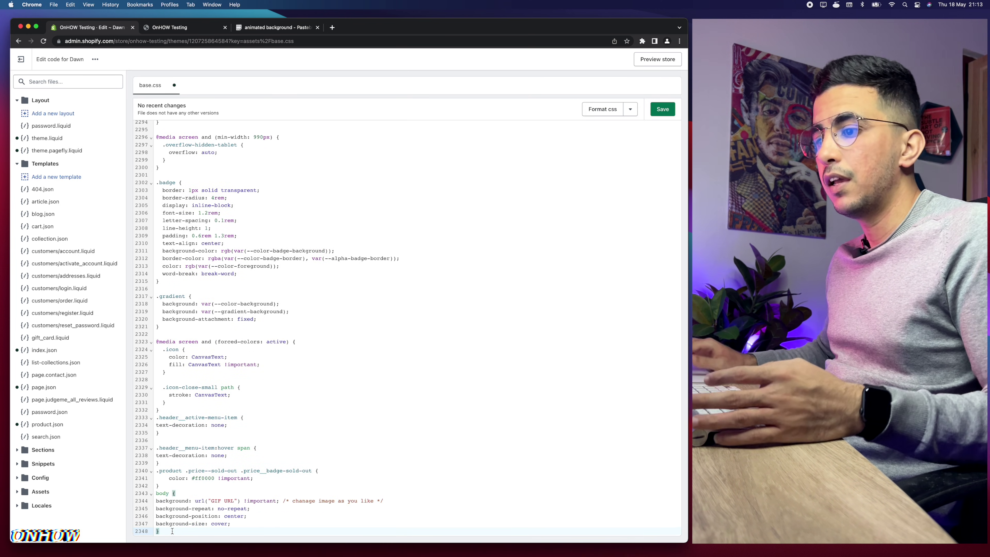
{"action": "key", "text": "super+s"}
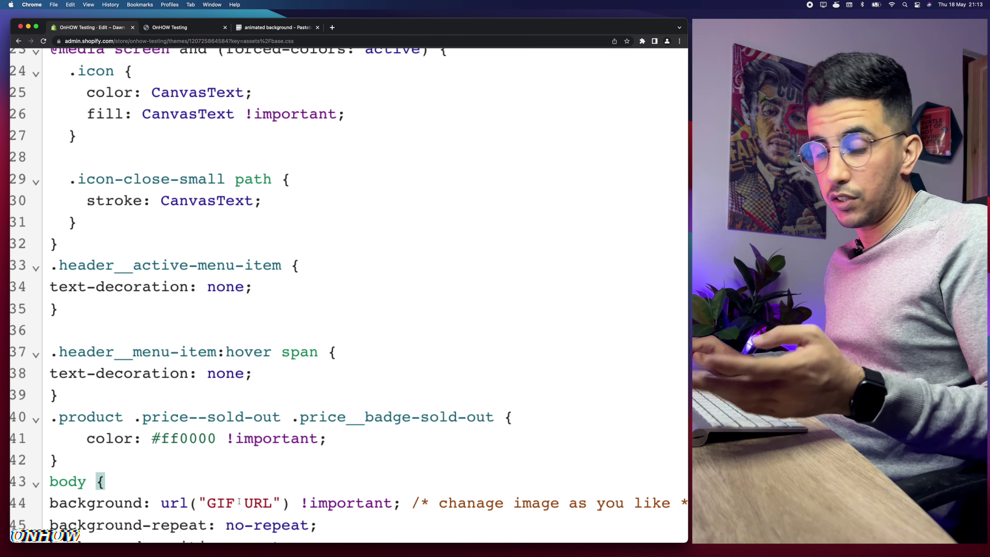
Search Google Images for 'pattern background gif' in a new tab.
{"action": "left_click", "coordinate": [332, 28]}
{"action": "type", "text": "google.com"}
{"action": "key", "text": "Return"}
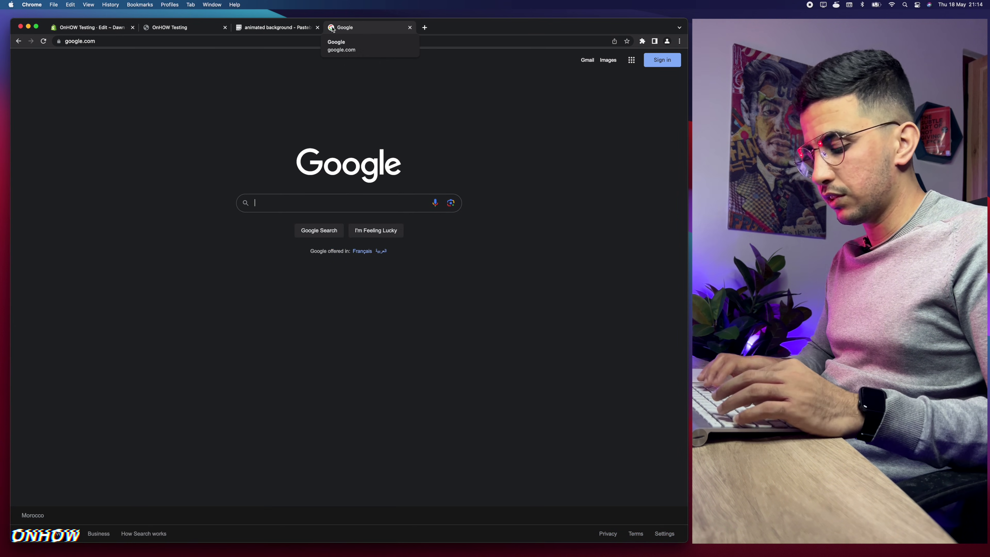
{"action": "type", "text": "pet"}
{"action": "key", "text": "BackSpace"}
{"action": "key", "text": "BackSpace"}
{"action": "type", "text": "attern background"}
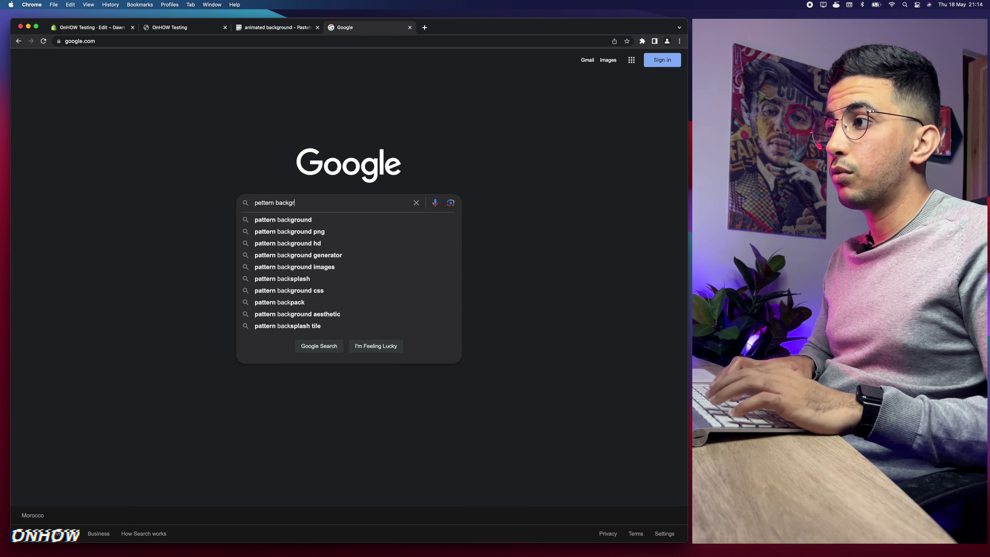
{"action": "type", "text": " gif"}
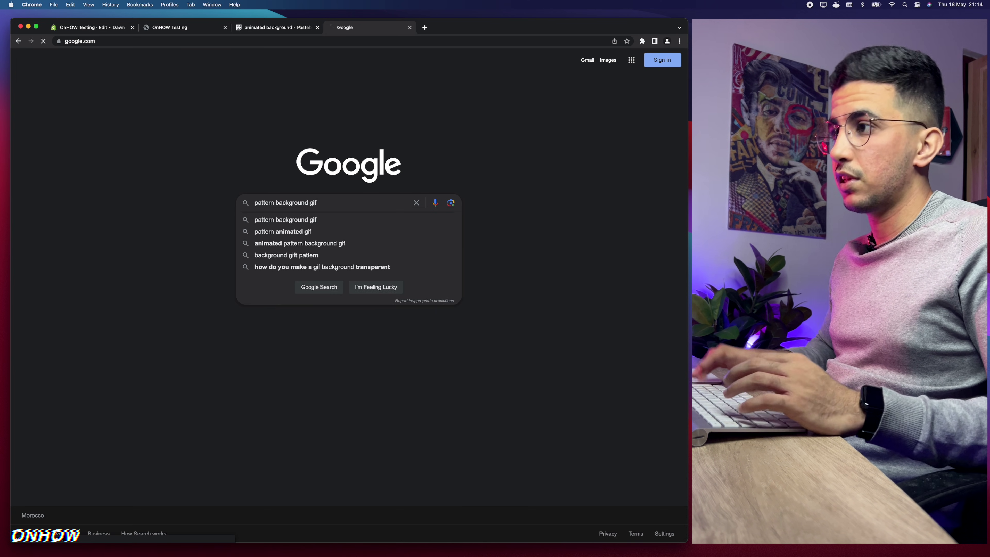
{"action": "key", "text": "Return"}
{"action": "left_click", "coordinate": [136, 91]}
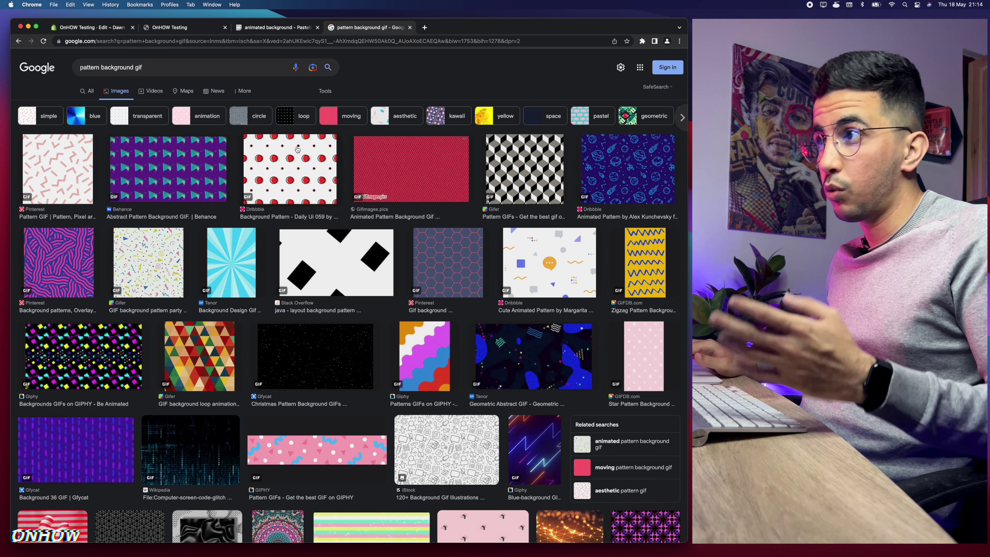
Preview the Behance purple, Dribbble red-dot, Gifer red loop and Pinterest pattern GIFs.
{"action": "left_click", "coordinate": [180, 169]}
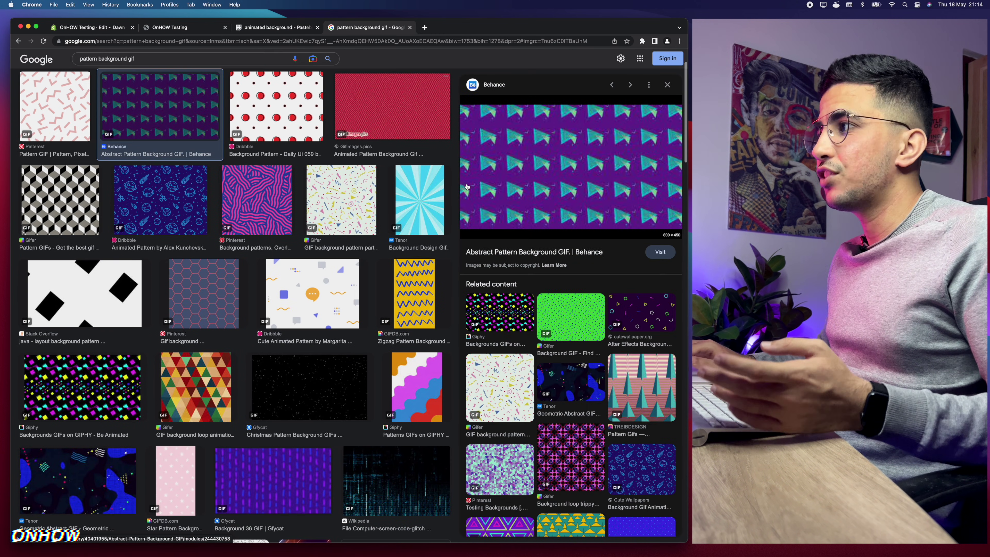
{"action": "scroll", "coordinate": [618, 155], "scroll_direction": "up", "scroll_amount": 5}
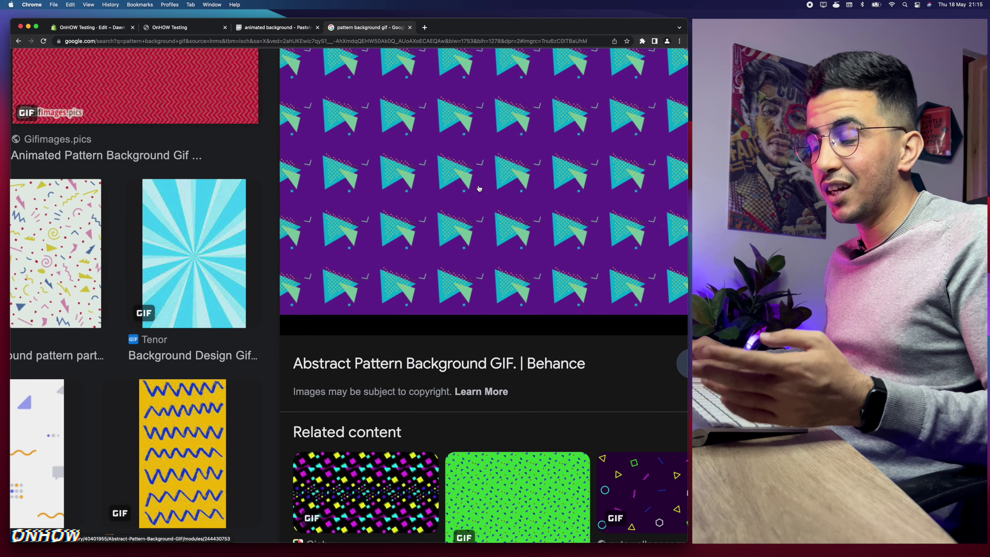
{"action": "scroll", "coordinate": [479, 189], "scroll_direction": "down", "scroll_amount": 5}
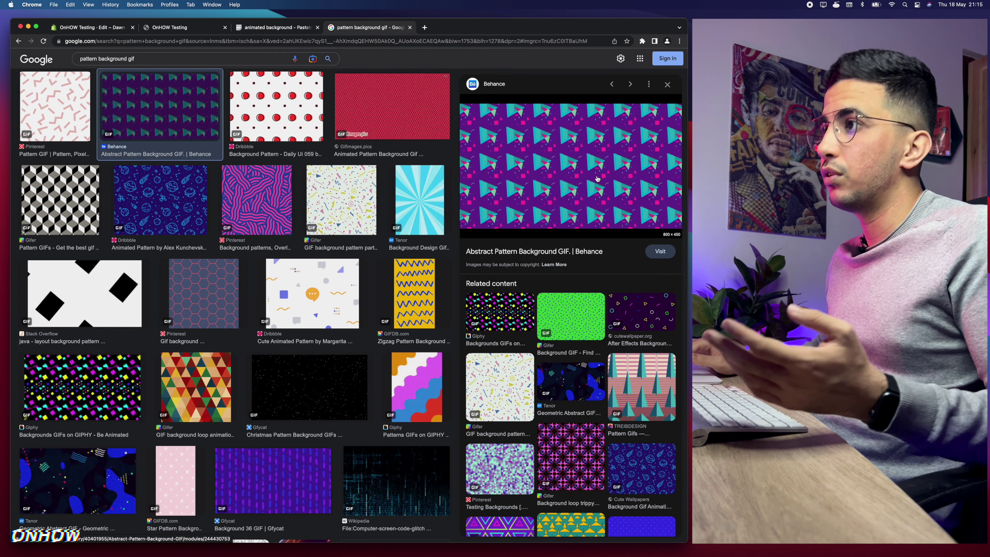
{"action": "left_click", "coordinate": [282, 93]}
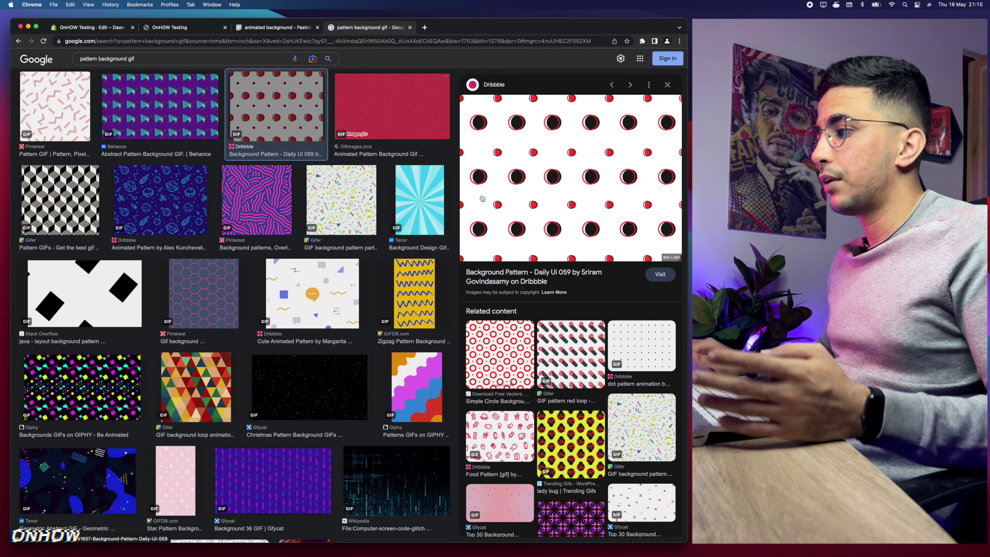
{"action": "left_click", "coordinate": [576, 374]}
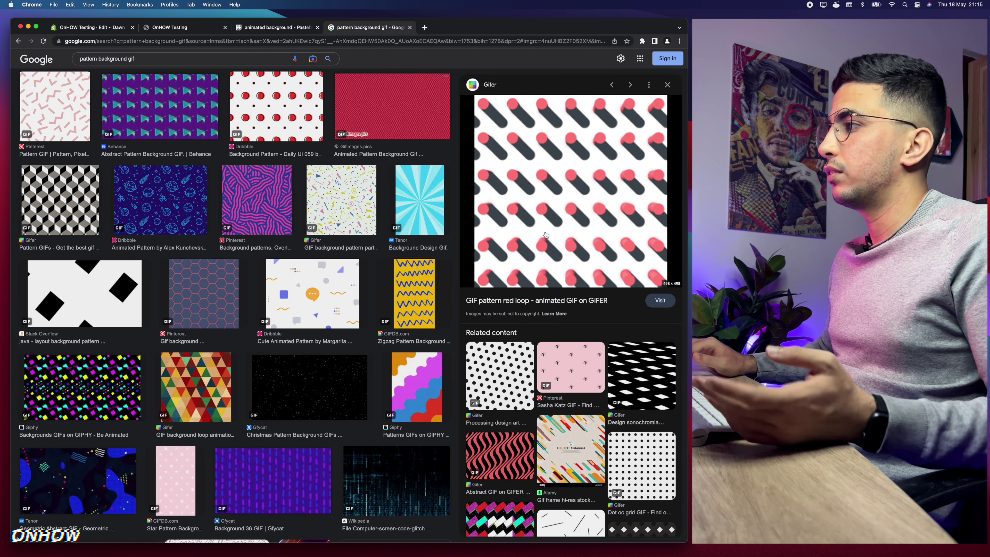
{"action": "left_click", "coordinate": [36, 106]}
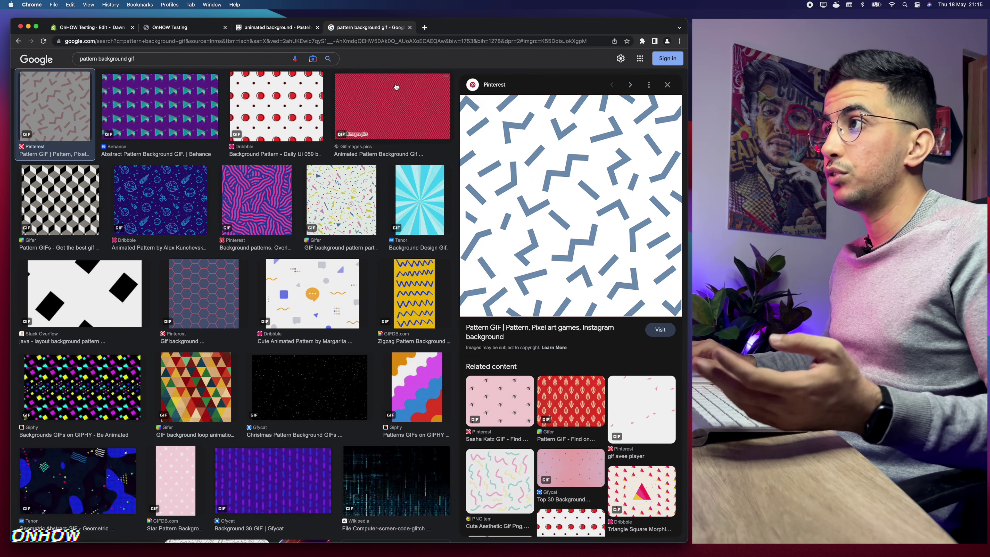
Go to admin.shopify.com and open Content > Files.
{"action": "left_click", "coordinate": [363, 41]}
{"action": "type", "text": "admin.shopify.com"}
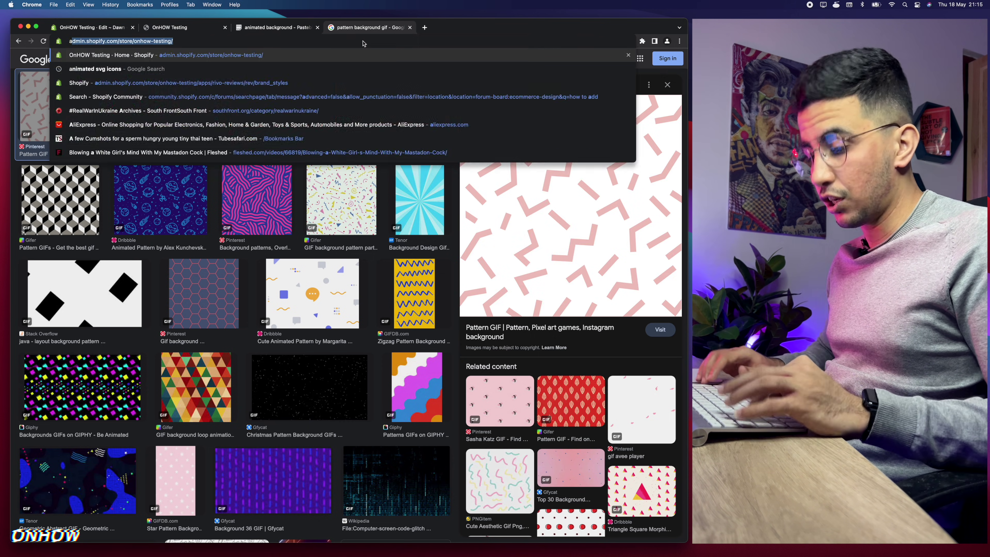
{"action": "key", "text": "Return"}
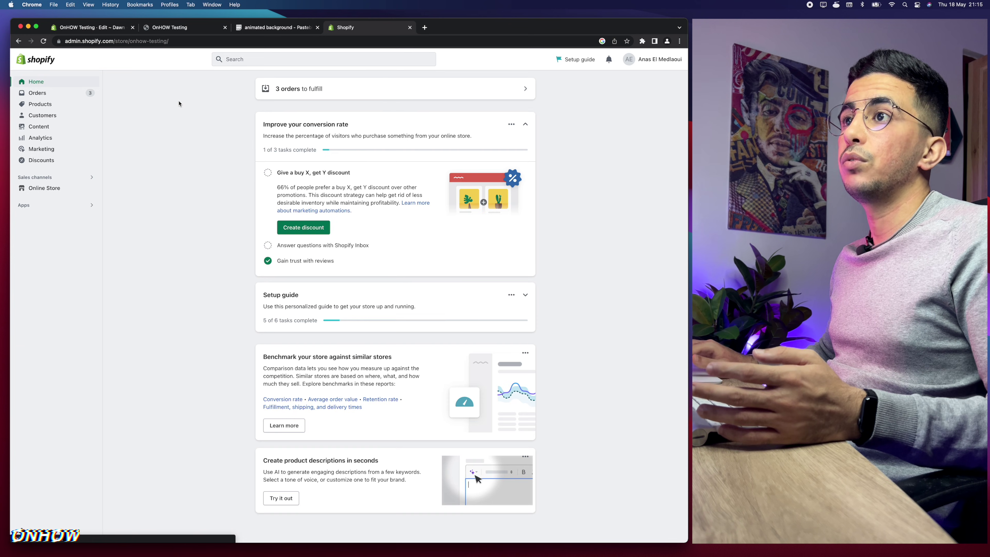
{"action": "left_click", "coordinate": [66, 127]}
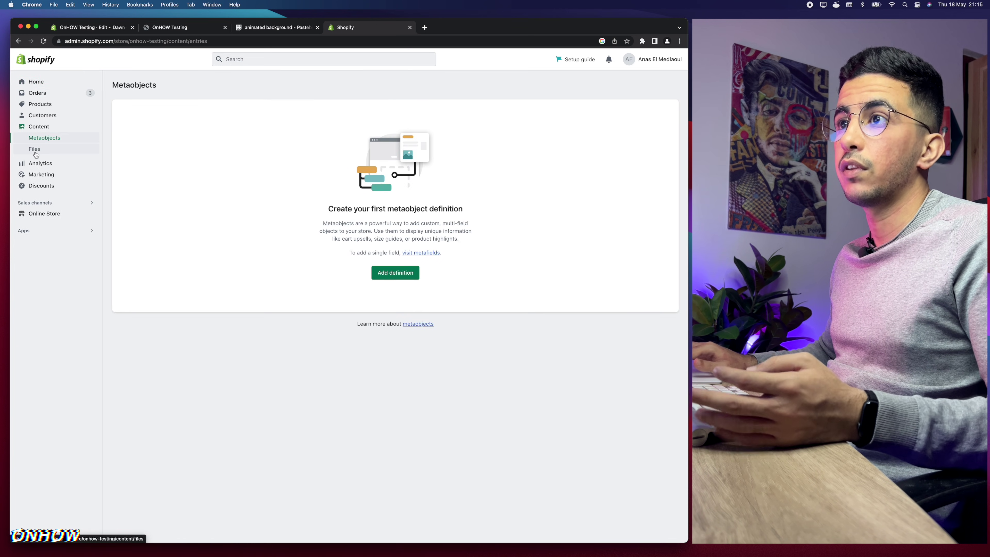
{"action": "left_click", "coordinate": [37, 148]}
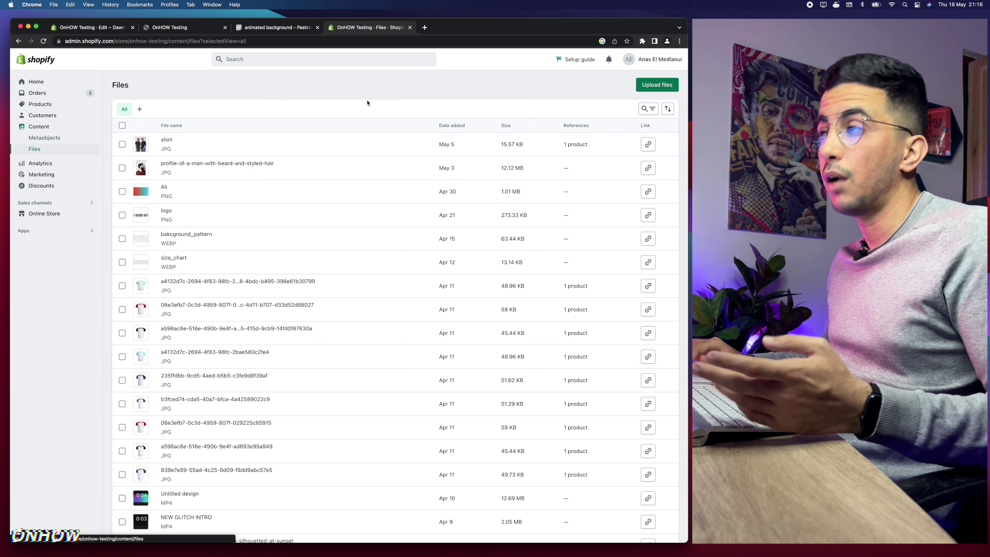
Search Google for 'online video to gif converter', then return to the Shopify Files tab.
{"action": "left_click", "coordinate": [425, 28]}
{"action": "type", "text": "google.com"}
{"action": "key", "text": "Return"}
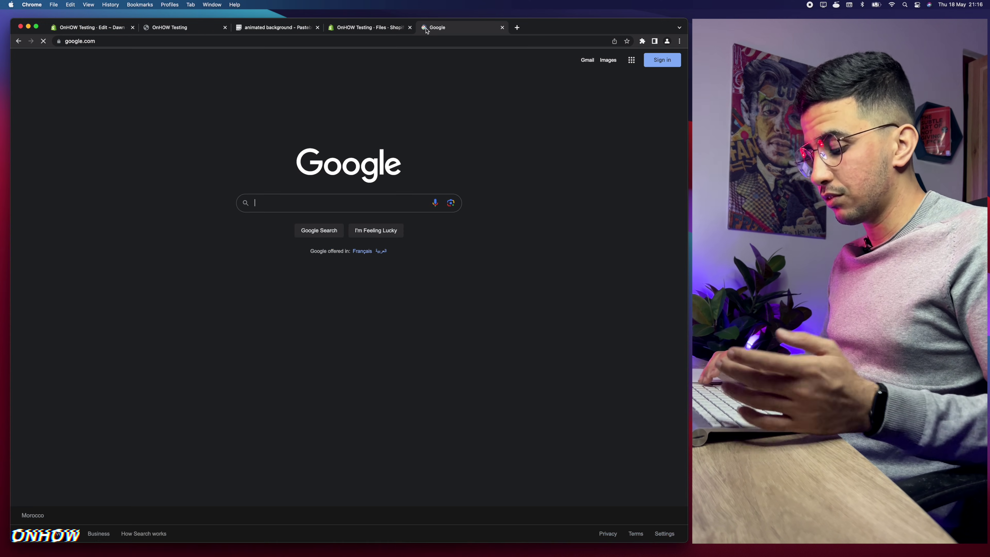
{"action": "type", "text": "o"}
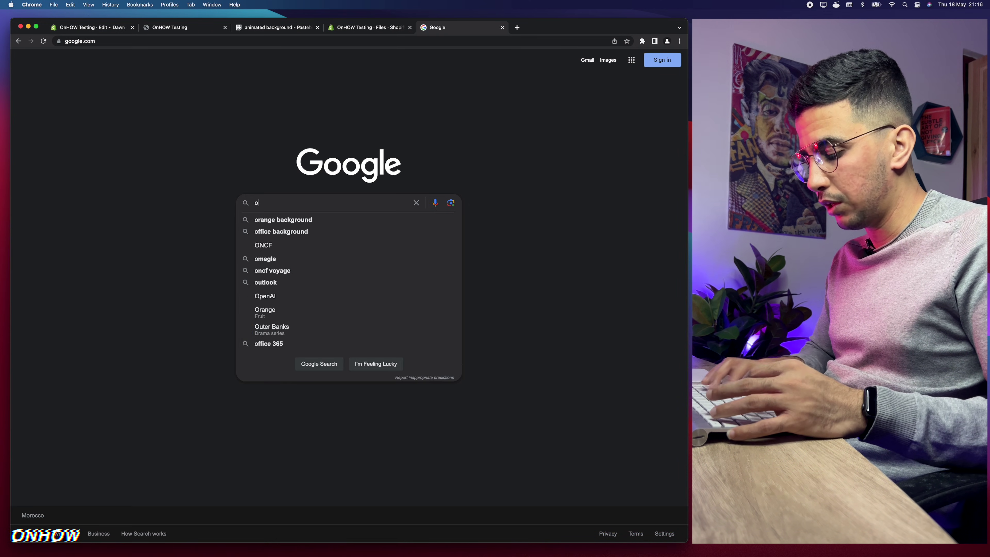
{"action": "type", "text": "nline video to gif c"}
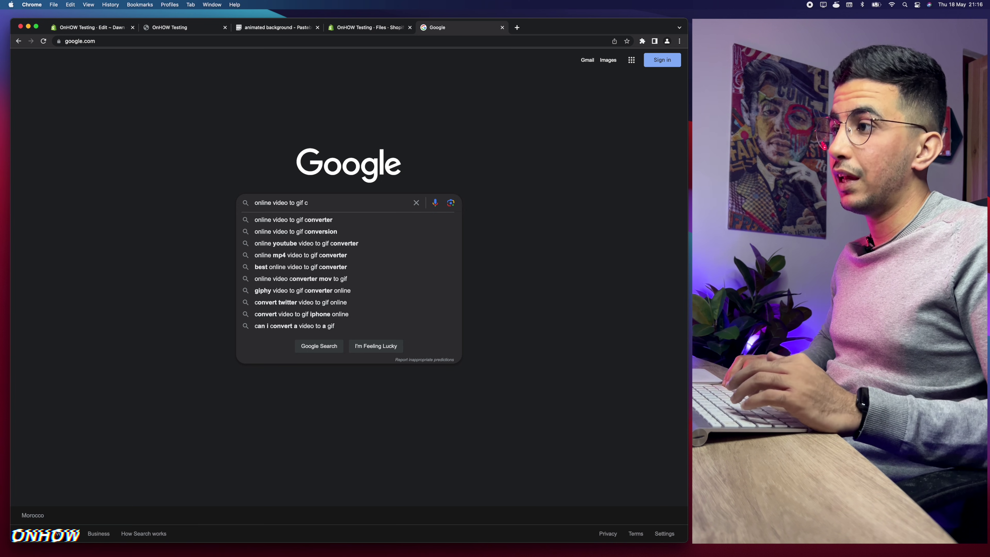
{"action": "key", "text": "Down"}
{"action": "key", "text": "Return"}
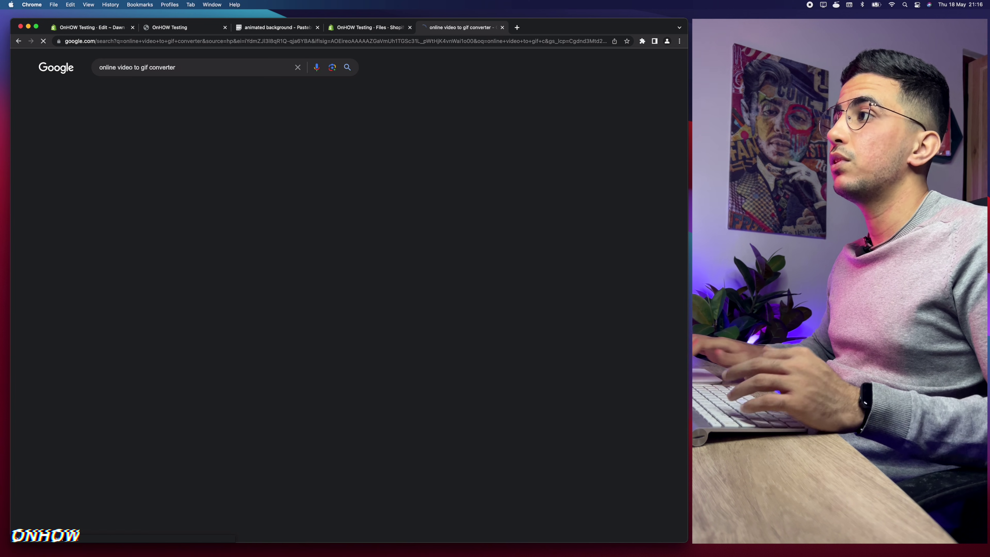
{"action": "scroll", "coordinate": [174, 300], "scroll_direction": "down", "scroll_amount": 10}
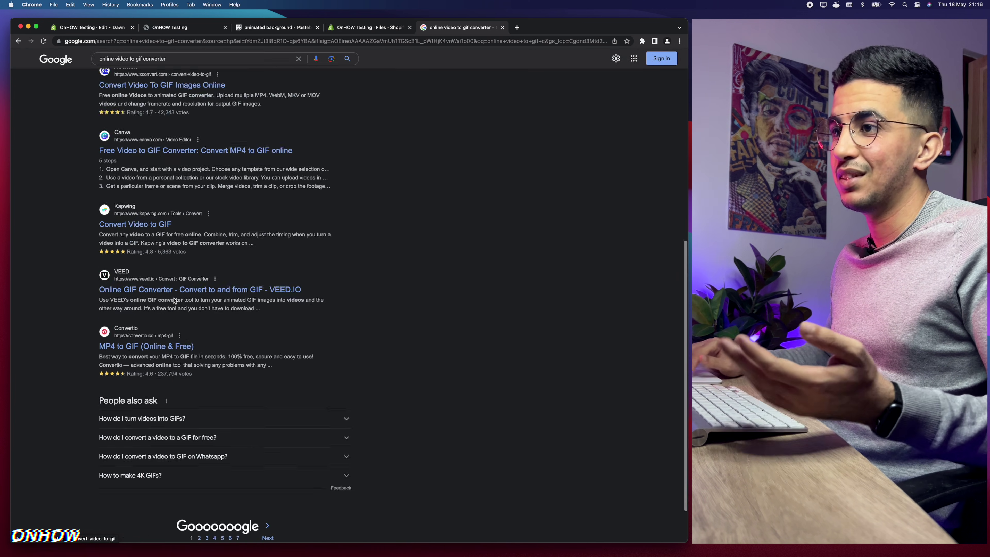
{"action": "scroll", "coordinate": [424, 257], "scroll_direction": "up", "scroll_amount": 10}
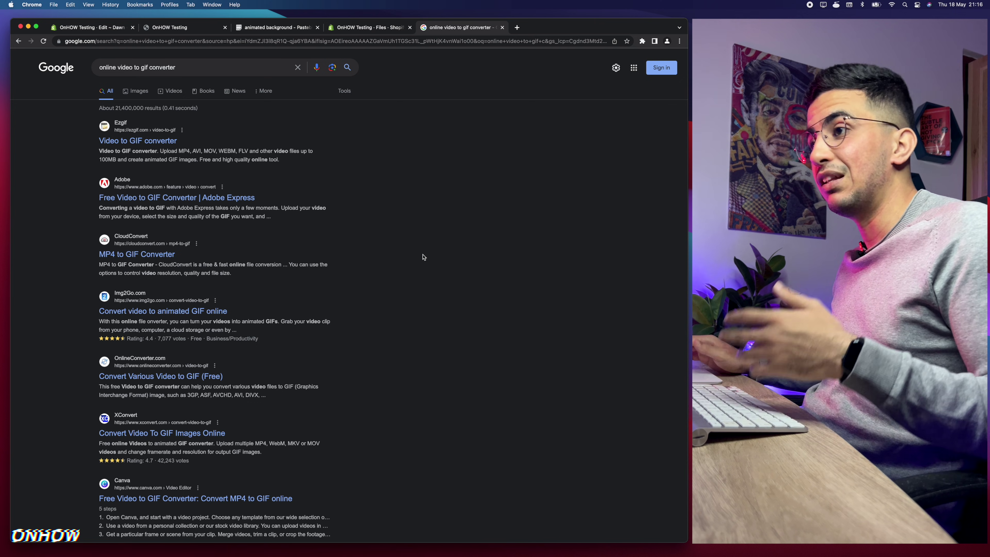
{"action": "left_click", "coordinate": [372, 27]}
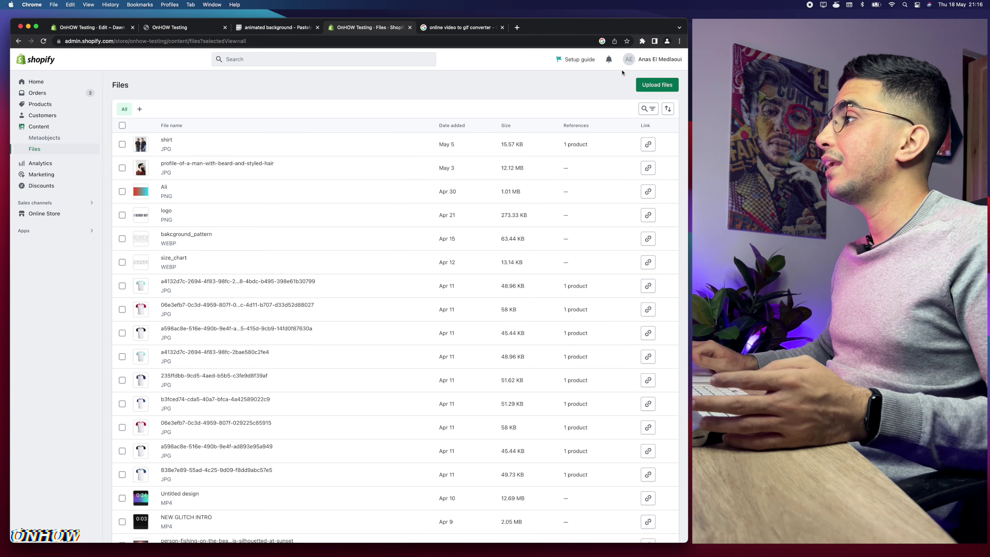
Upload the pink patterned fushy.gif to the store's Files.
{"action": "left_click", "coordinate": [646, 89]}
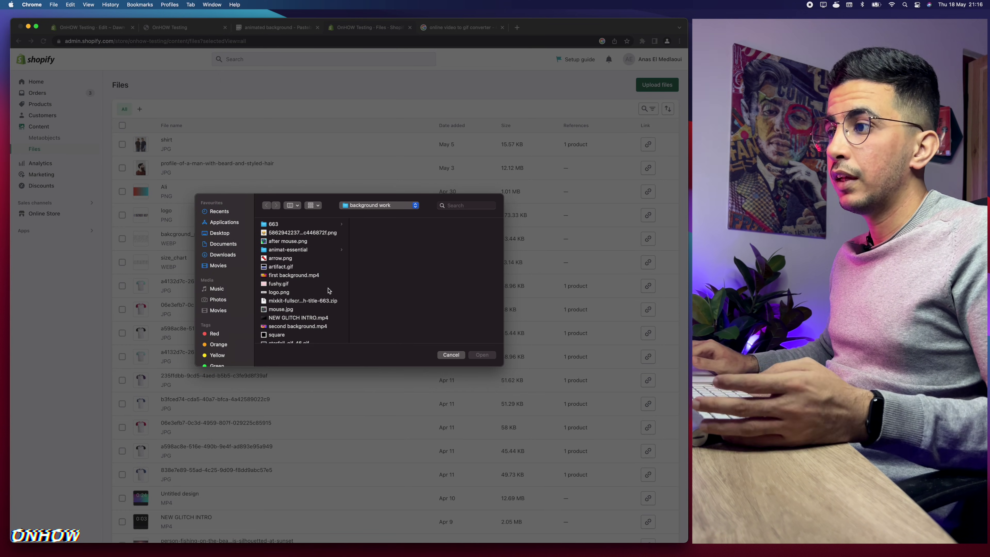
{"action": "left_click", "coordinate": [284, 285]}
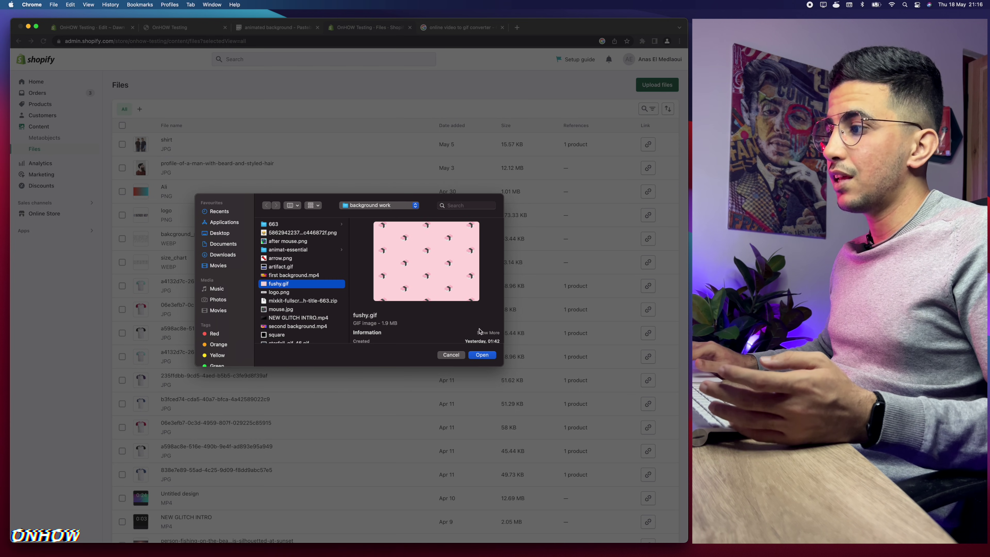
{"action": "left_click", "coordinate": [482, 355]}
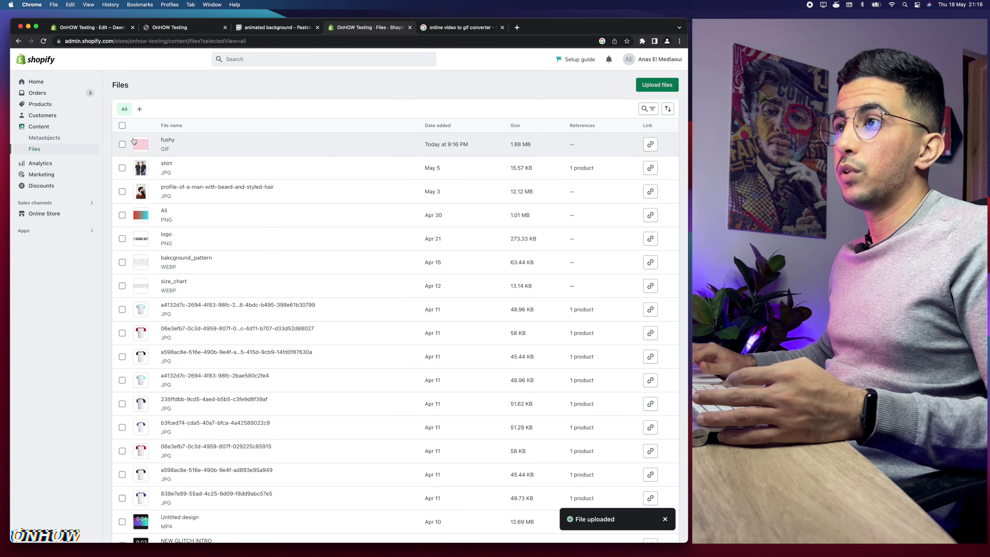
{"action": "scroll", "coordinate": [129, 139], "scroll_direction": "up", "scroll_amount": 5}
{"action": "scroll", "coordinate": [129, 140], "scroll_direction": "down", "scroll_amount": 5}
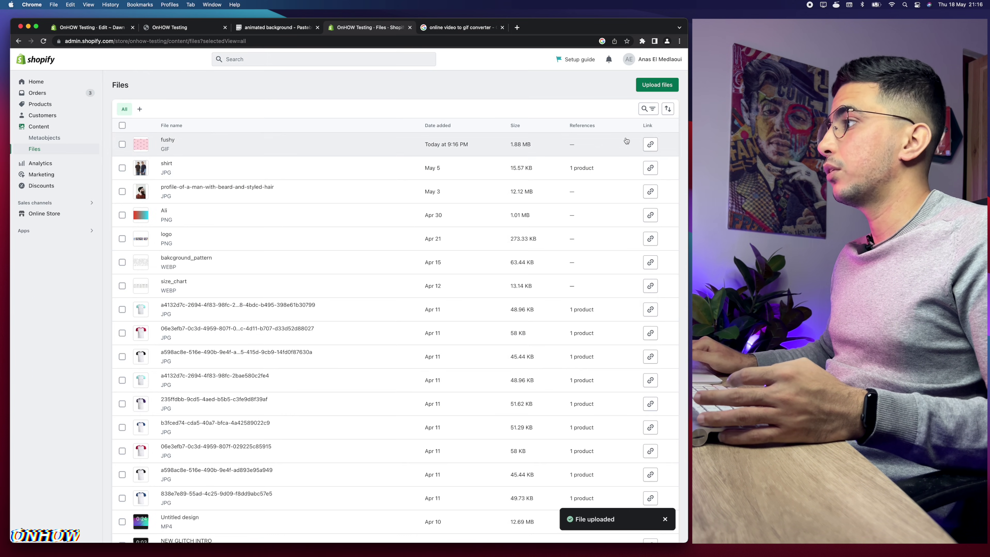
{"action": "scroll", "coordinate": [660, 144], "scroll_direction": "up", "scroll_amount": 5}
Copy the fushy file's link and go back to the base.css editor.
{"action": "left_click", "coordinate": [637, 154]}
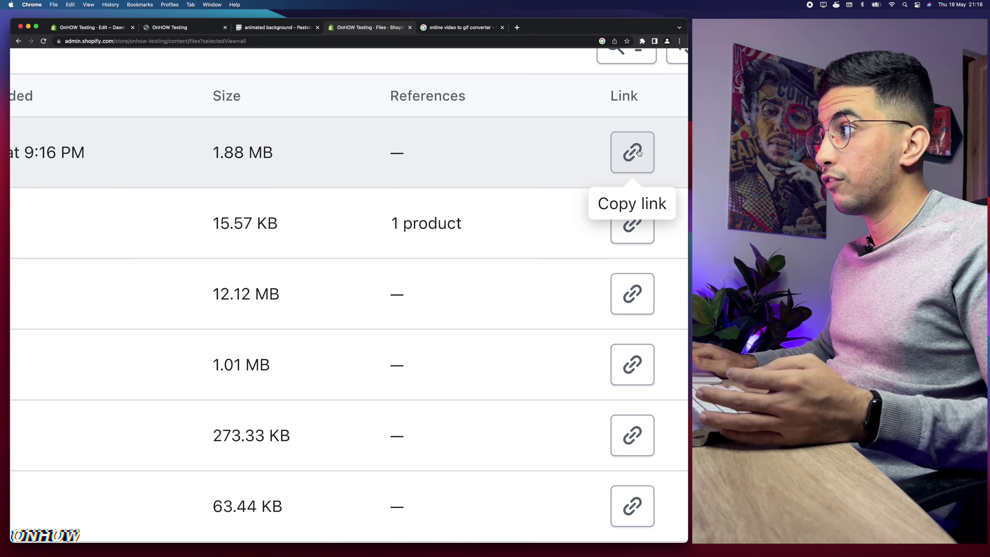
{"action": "scroll", "coordinate": [640, 152], "scroll_direction": "down", "scroll_amount": 5}
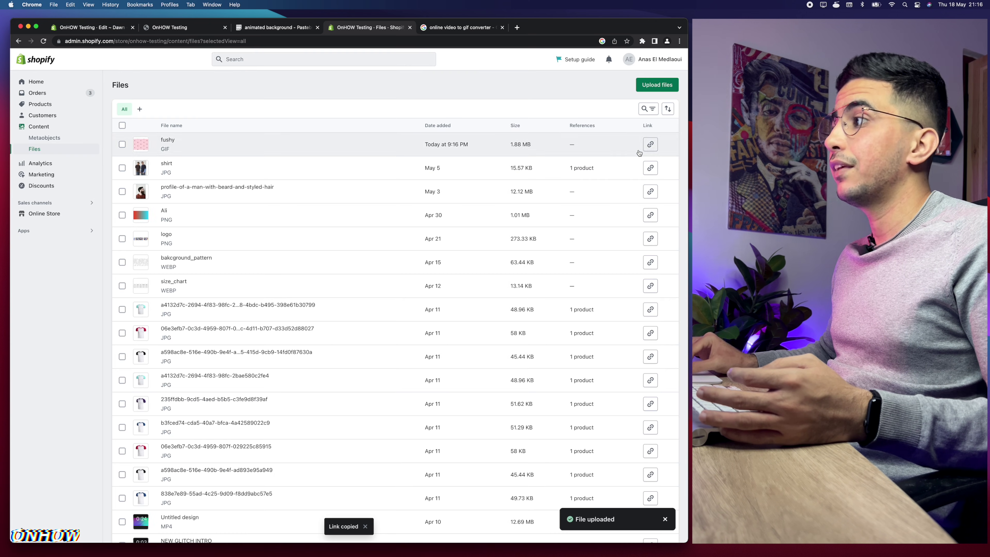
{"action": "left_click", "coordinate": [78, 28]}
Replace 'GIF URL' on line 2344 with the copied fushy.gif CDN link and save base.css.
{"action": "scroll", "coordinate": [242, 392], "scroll_direction": "down", "scroll_amount": 5}
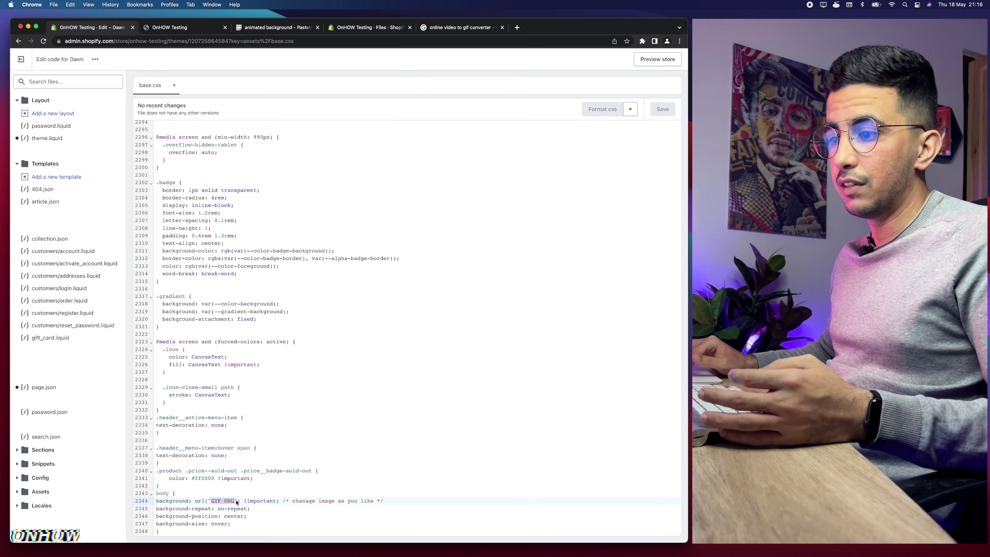
{"action": "left_click_drag", "start_coordinate": [211, 500], "coordinate": [235, 500]}
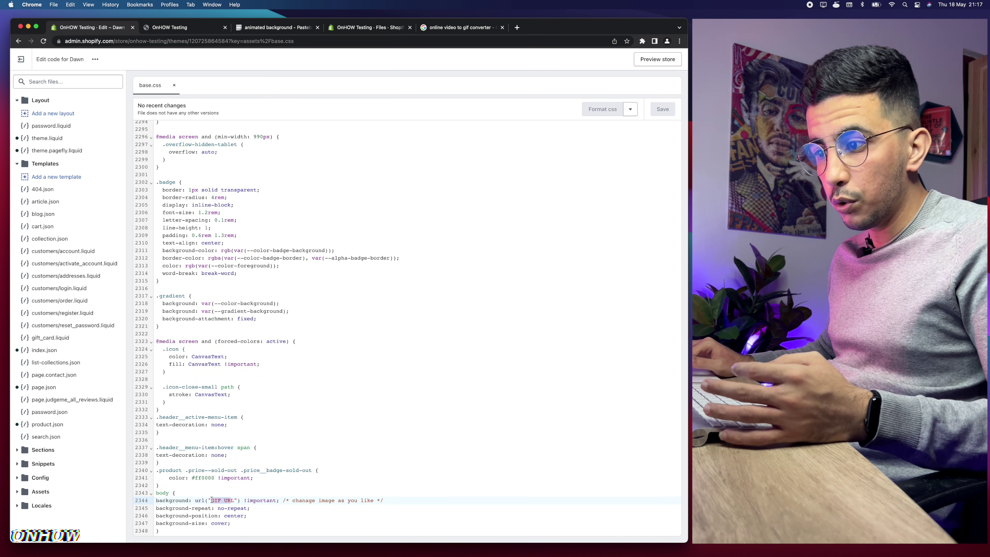
{"action": "left_click", "coordinate": [212, 501]}
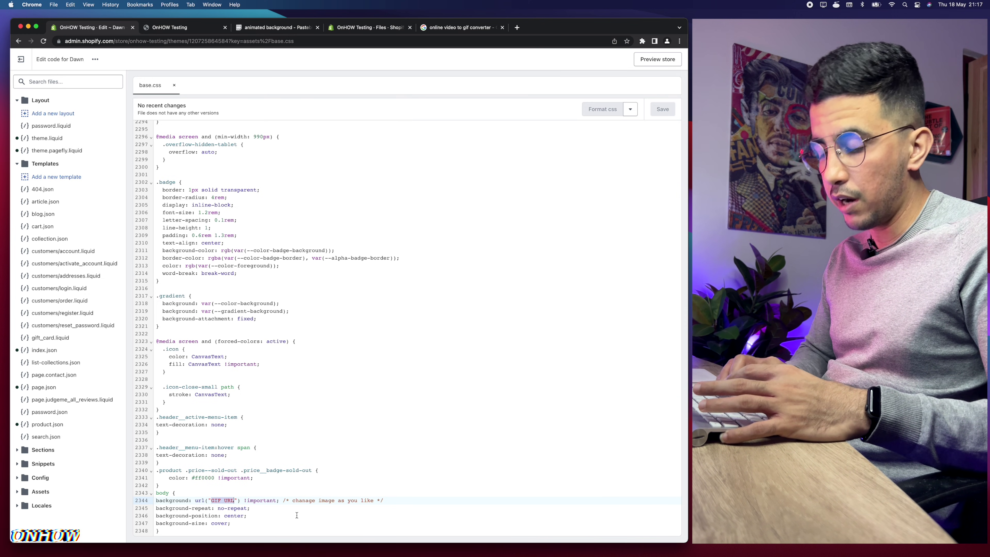
{"action": "key", "text": "super+v"}
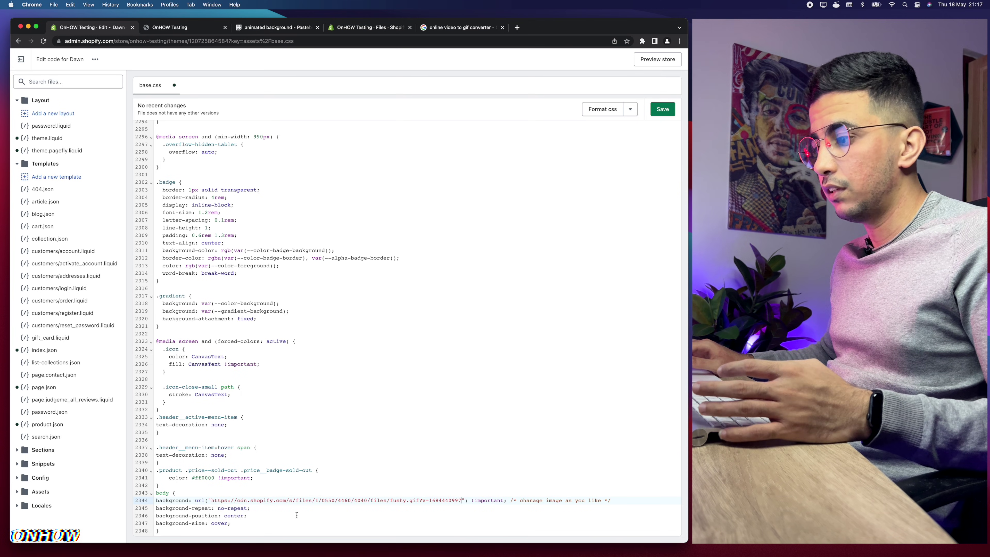
{"action": "left_click", "coordinate": [664, 110]}
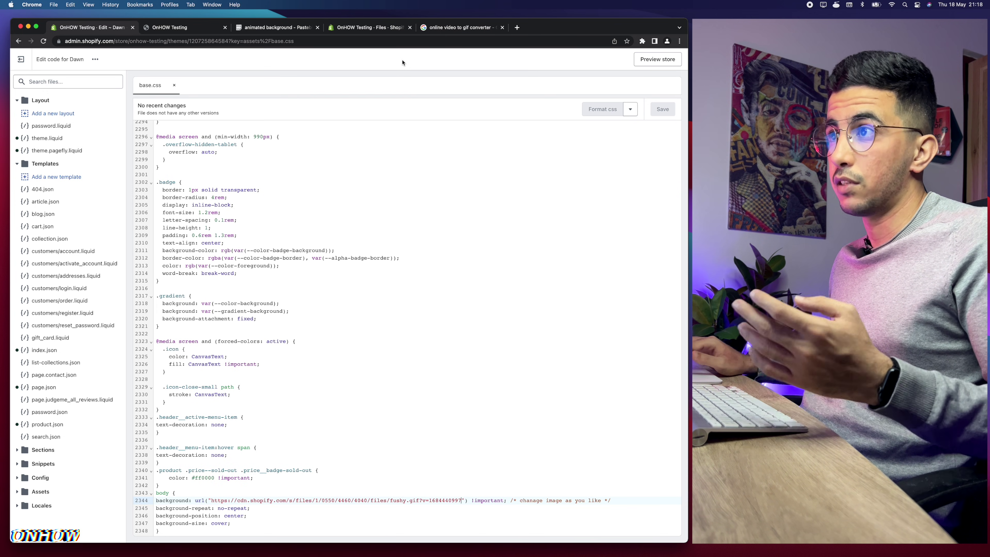
Reload the storefront and scroll through it to check the pink animated GIF background.
{"action": "left_click", "coordinate": [181, 28]}
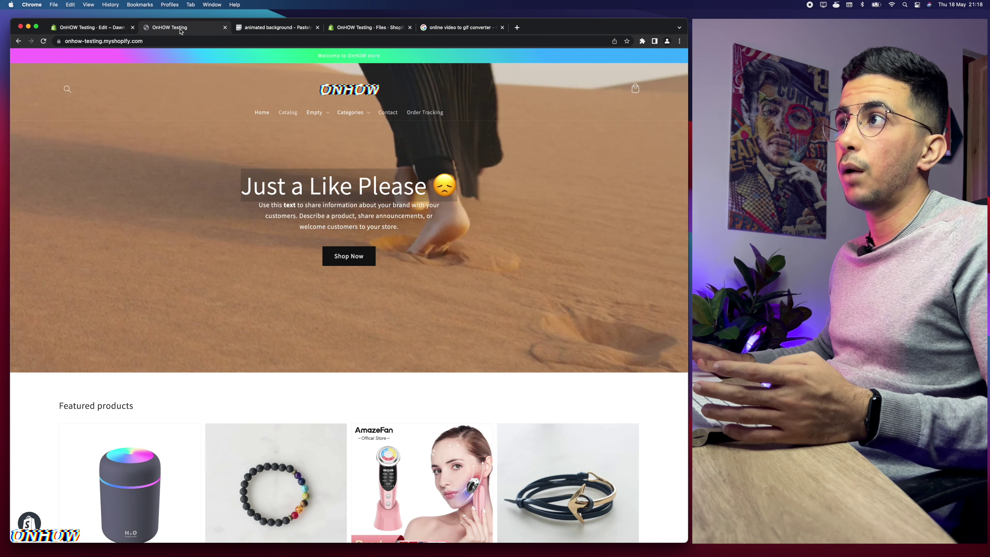
{"action": "scroll", "coordinate": [223, 252], "scroll_direction": "down", "scroll_amount": 3}
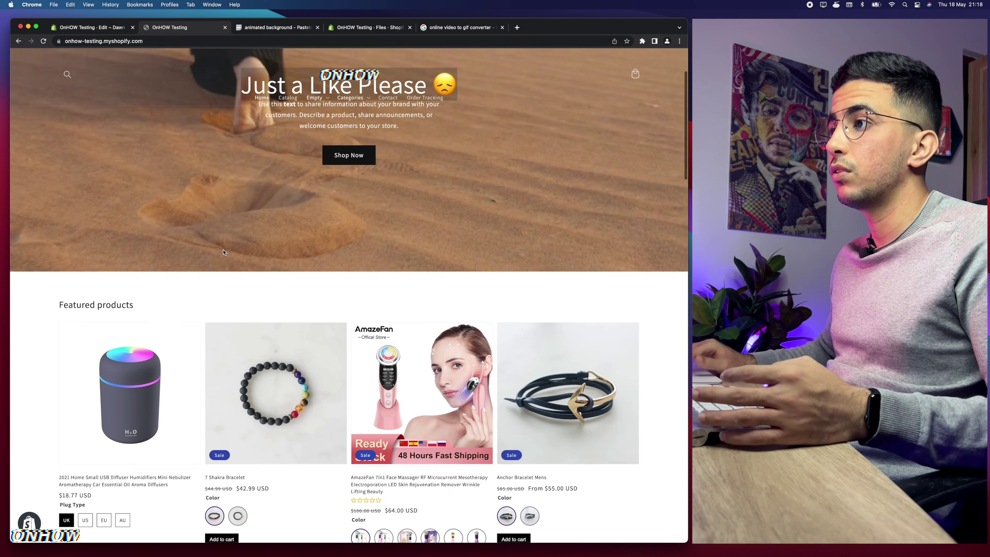
{"action": "scroll", "coordinate": [223, 252], "scroll_direction": "up", "scroll_amount": 3}
{"action": "left_click", "coordinate": [266, 41]}
{"action": "key", "text": "Return"}
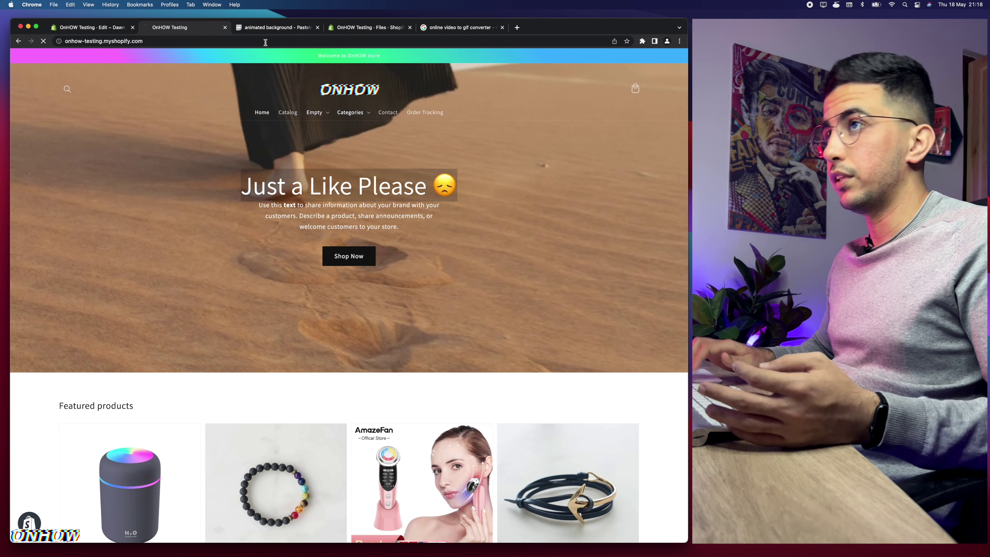
{"action": "scroll", "coordinate": [160, 274], "scroll_direction": "down", "scroll_amount": 5}
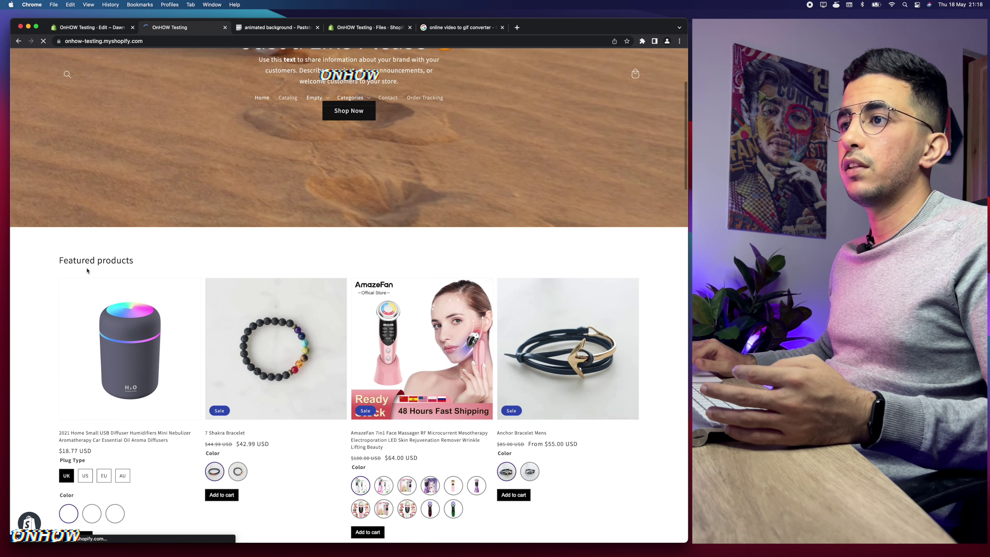
{"action": "scroll", "coordinate": [45, 268], "scroll_direction": "down", "scroll_amount": 10}
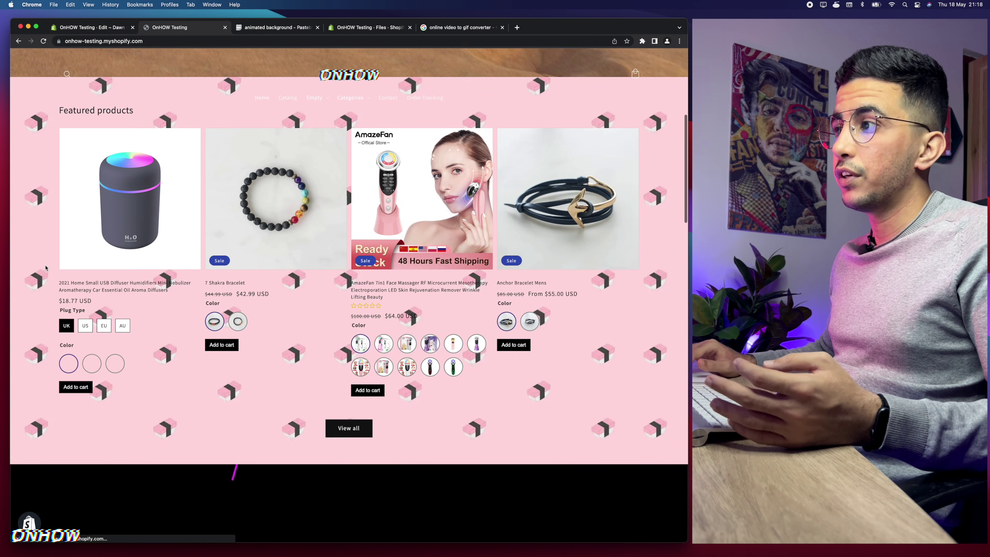
{"action": "scroll", "coordinate": [46, 268], "scroll_direction": "down", "scroll_amount": 6}
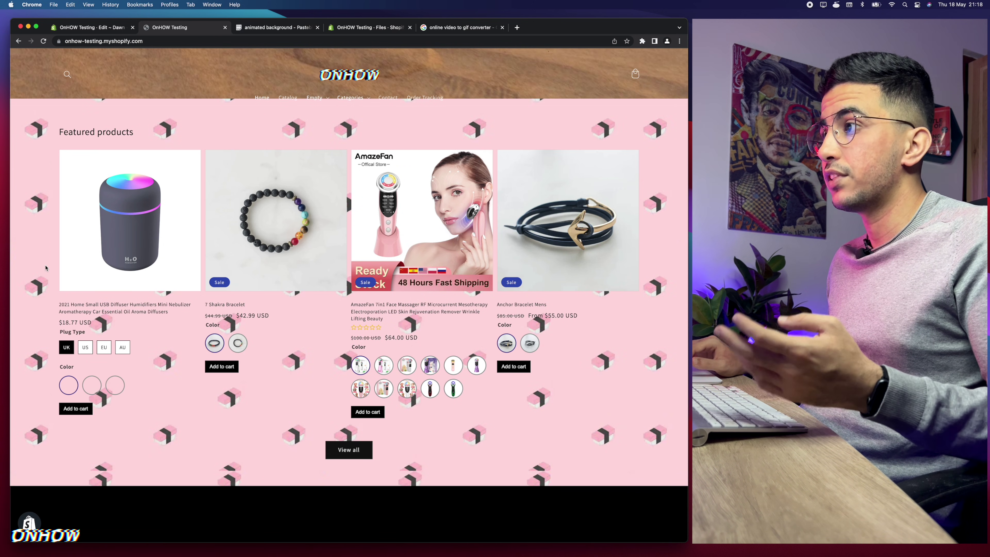
{"action": "scroll", "coordinate": [39, 275], "scroll_direction": "down", "scroll_amount": 15}
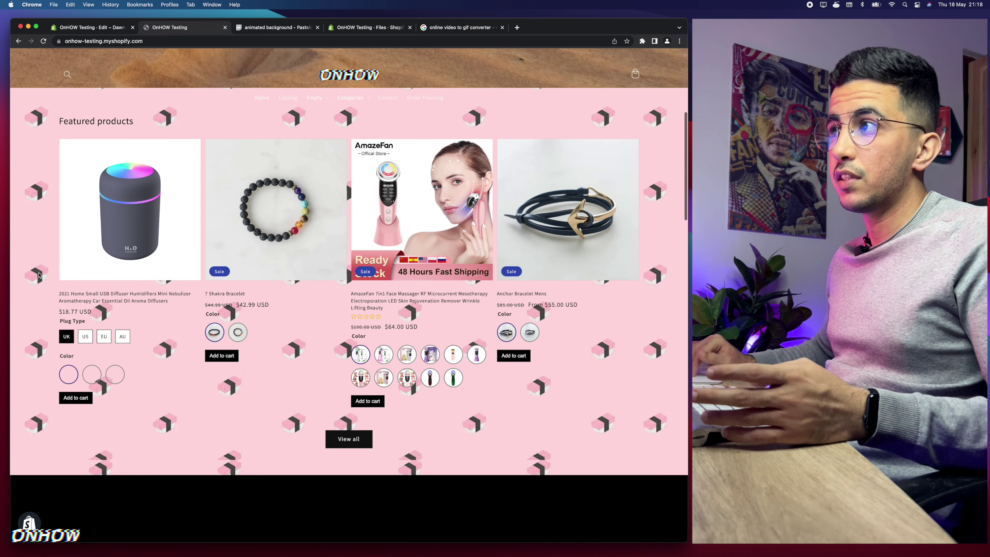
{"action": "scroll", "coordinate": [39, 275], "scroll_direction": "up", "scroll_amount": 15}
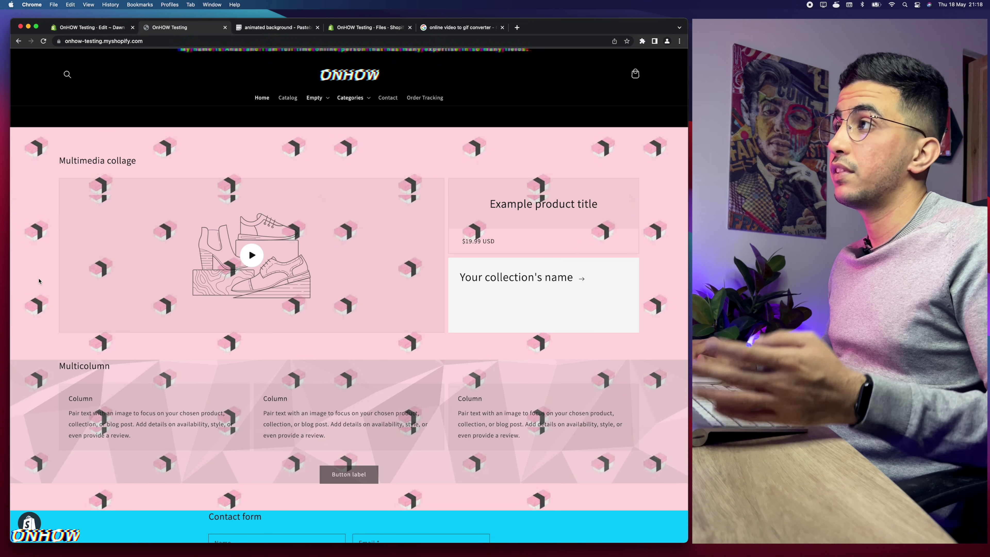
Glance at the GIF converter results, then bring up the Pastebin snippet tab.
{"action": "left_click", "coordinate": [445, 28]}
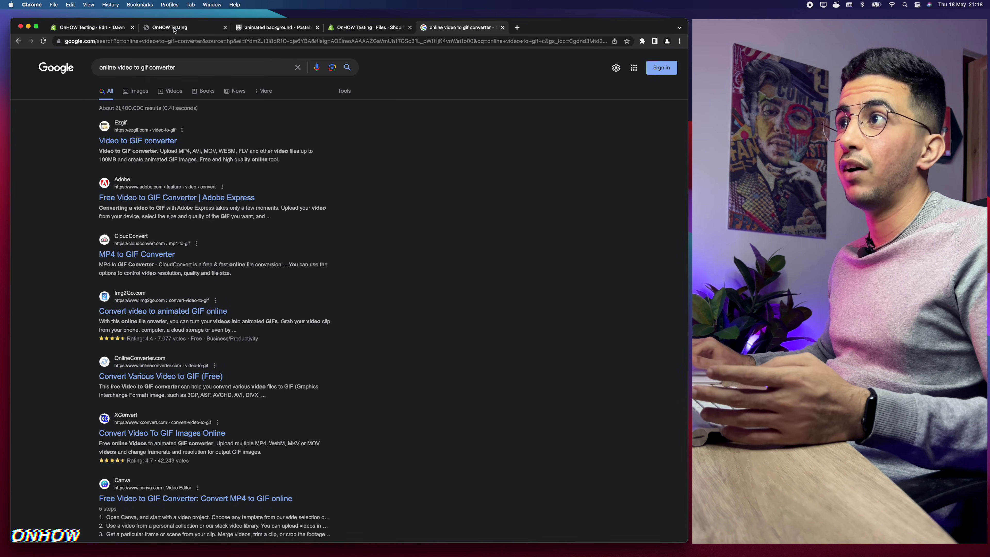
{"action": "left_click", "coordinate": [161, 26]}
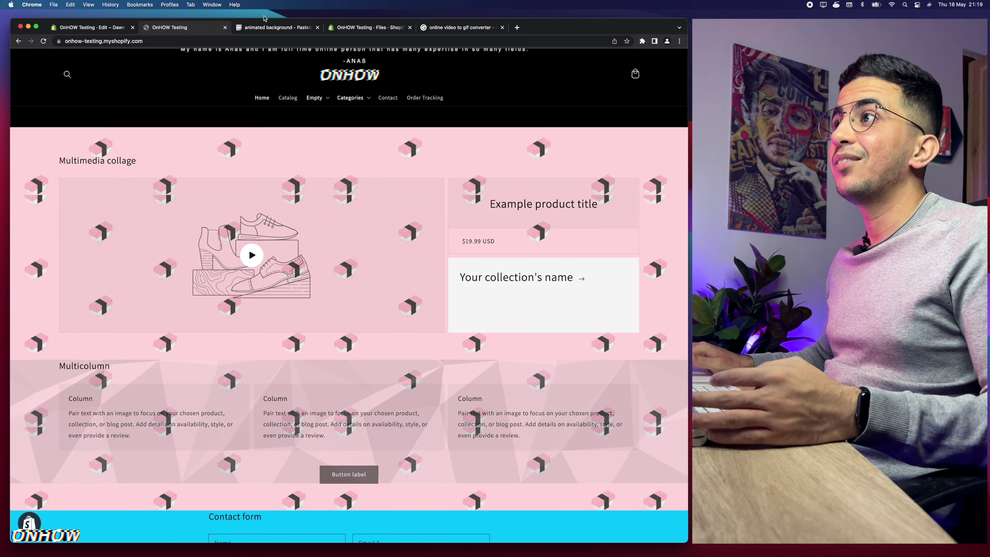
{"action": "left_click", "coordinate": [267, 28]}
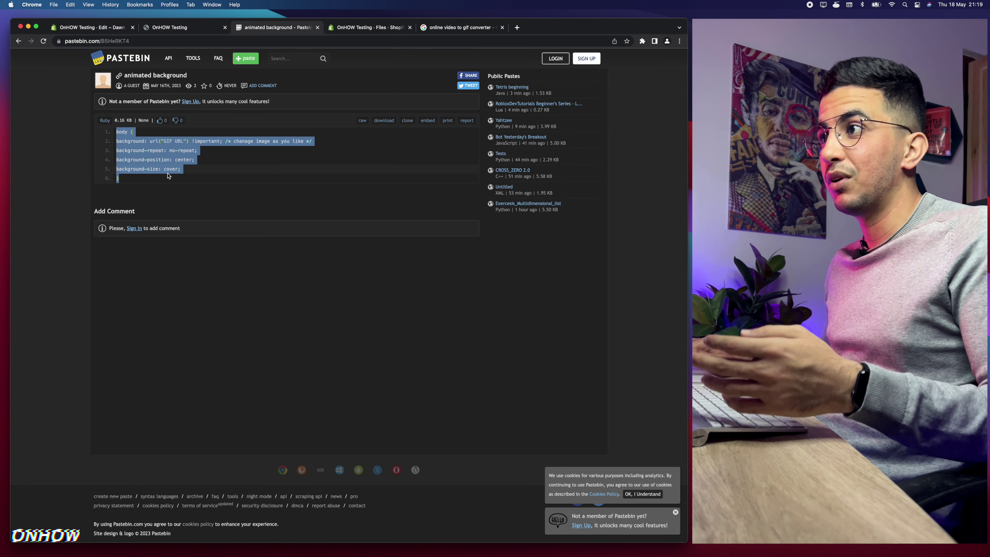